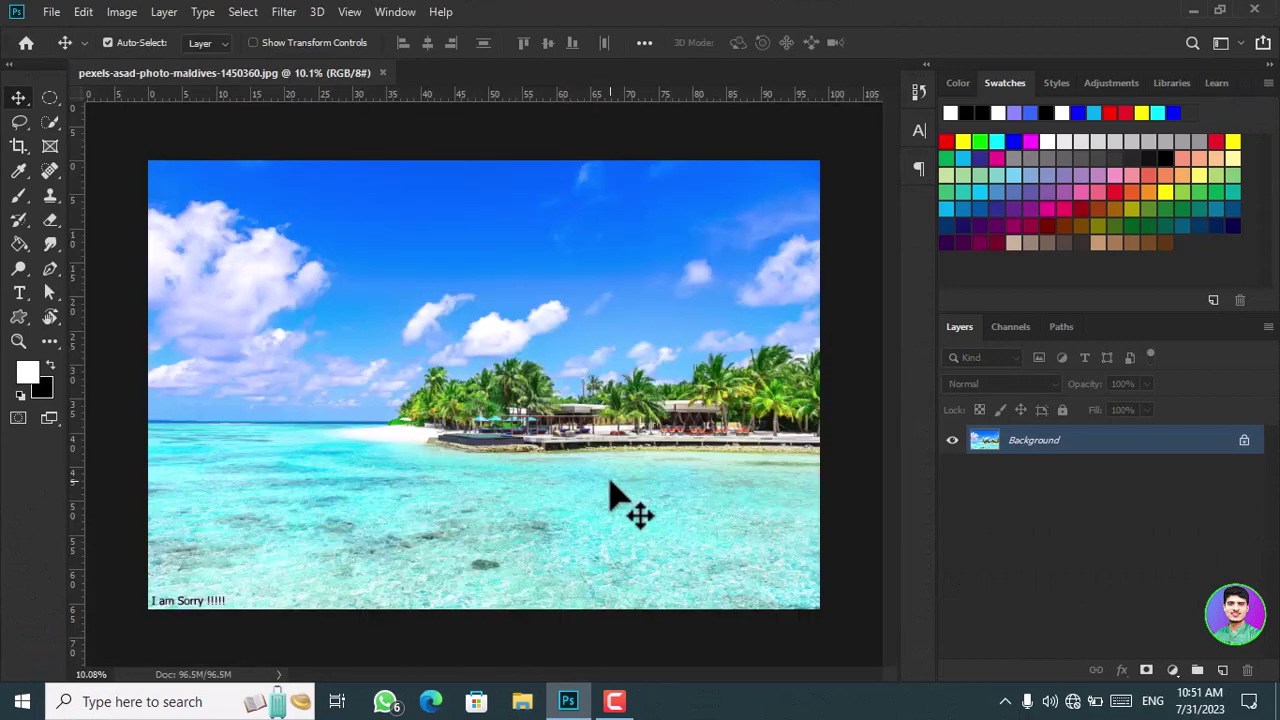
left_click(118, 13)
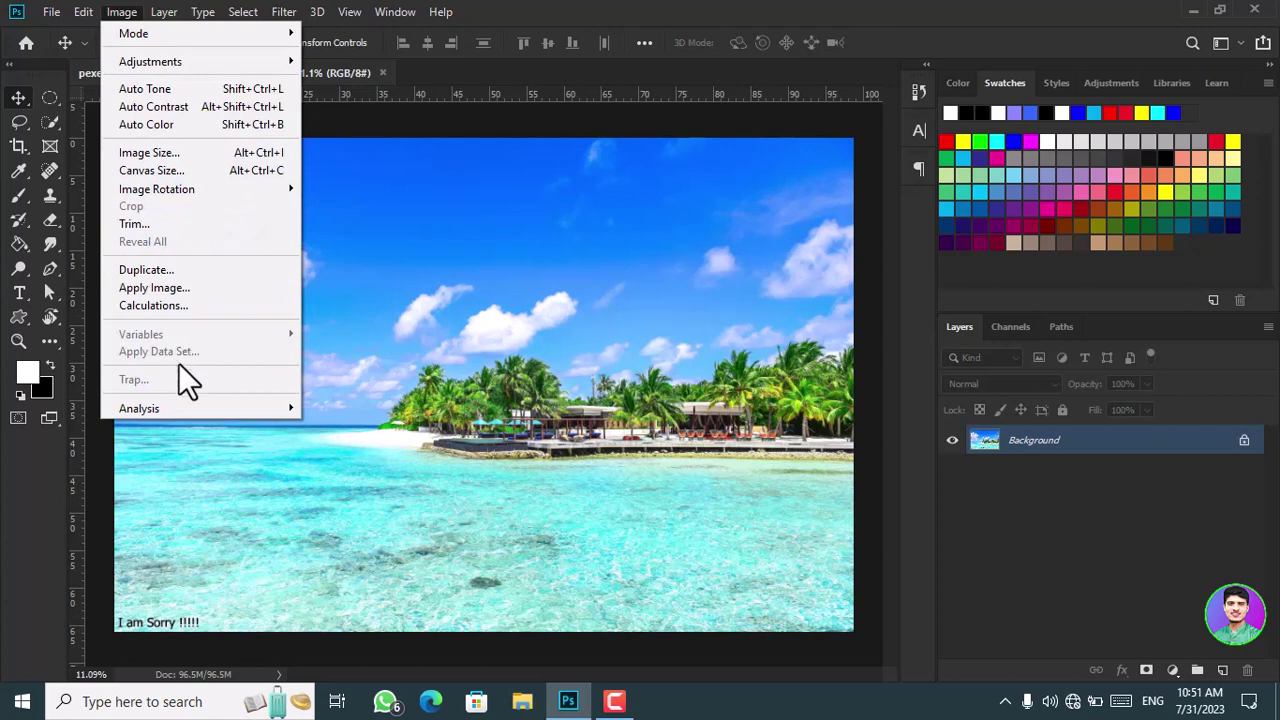
left_click(355, 343)
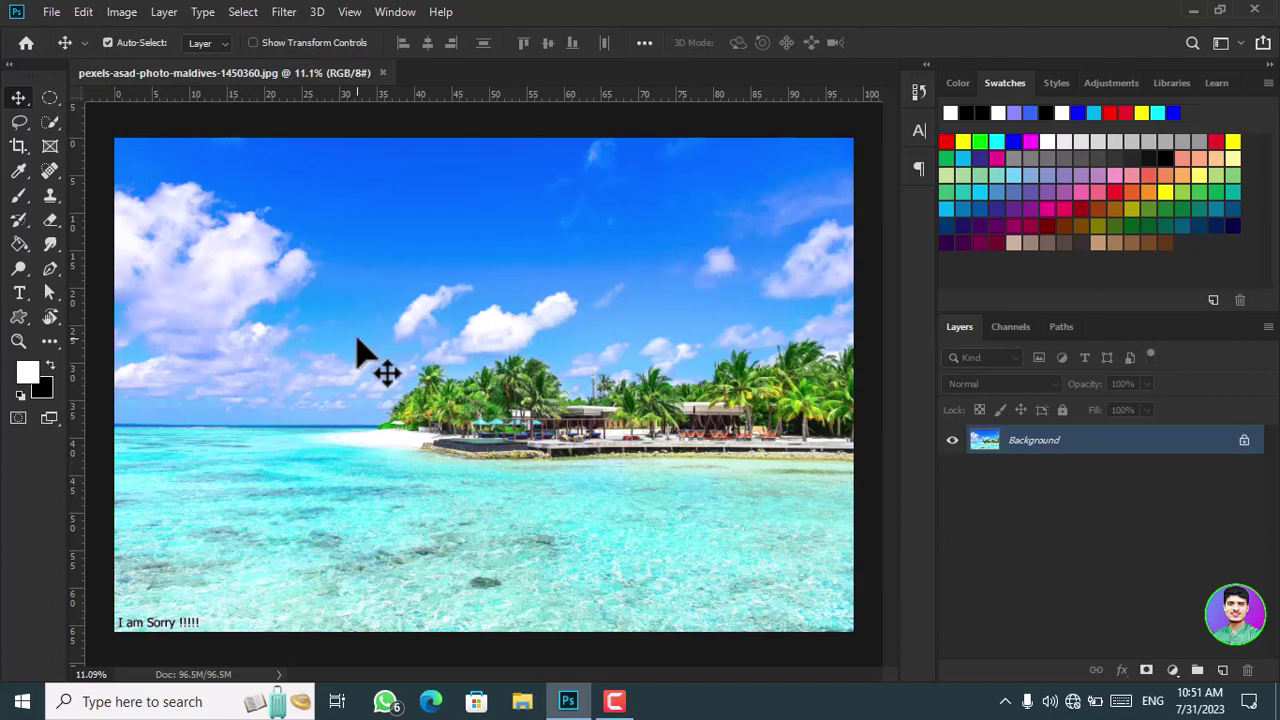
scroll(252, 319, "up", 1)
Create a new layer with a person's first name as its name, a Red color label and Multiply blend mode.
left_click(150, 13)
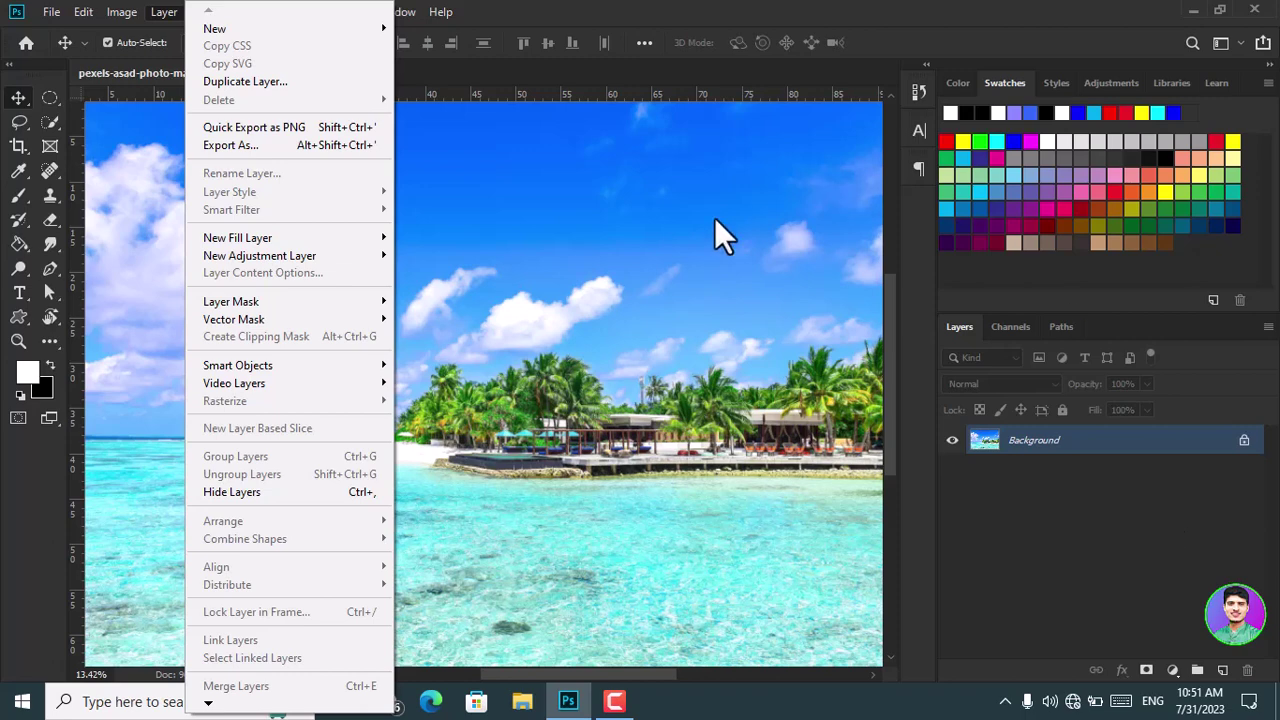
mouse_move(249, 32)
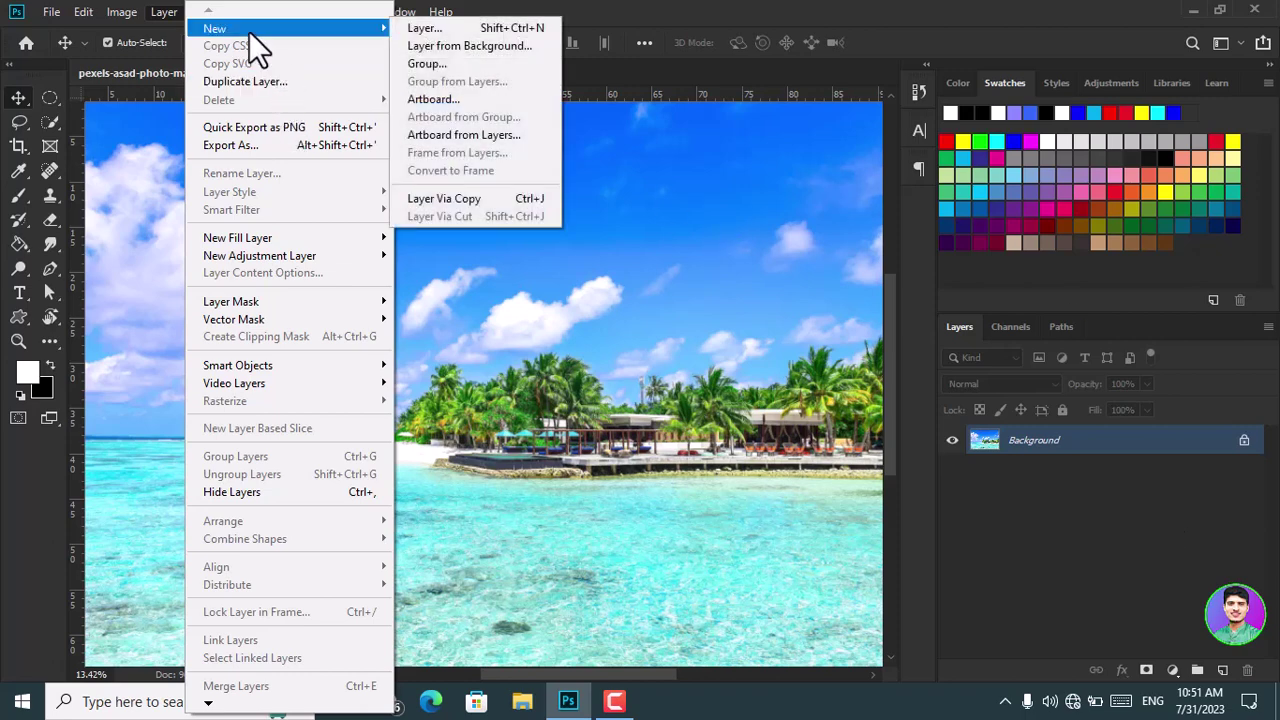
left_click(477, 32)
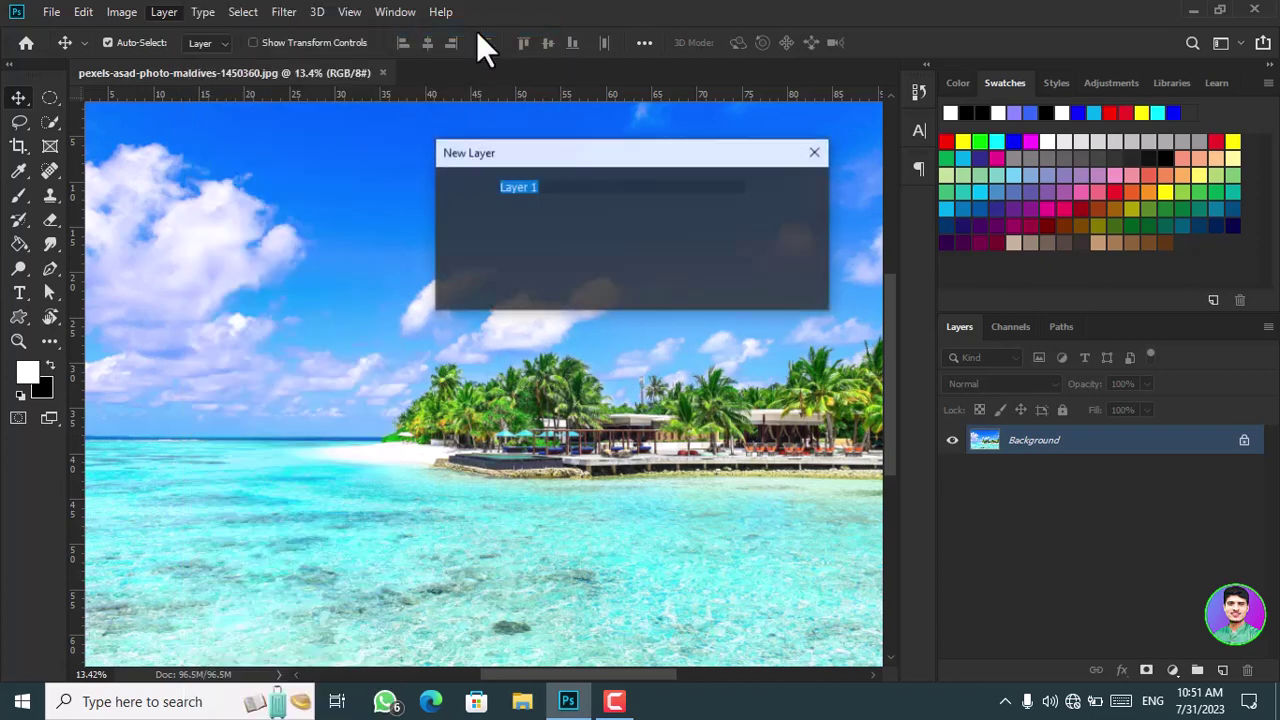
left_click(548, 187)
left_click_drag(543, 187, 497, 200)
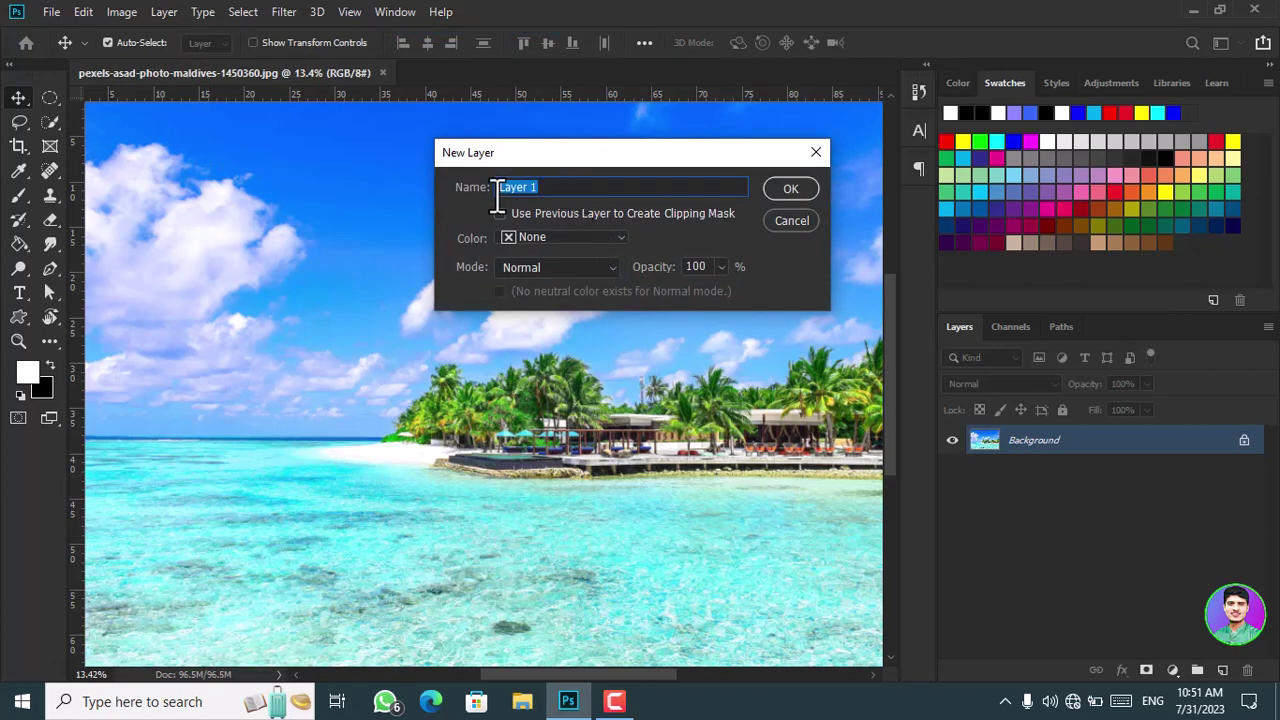
type("Sheeraz")
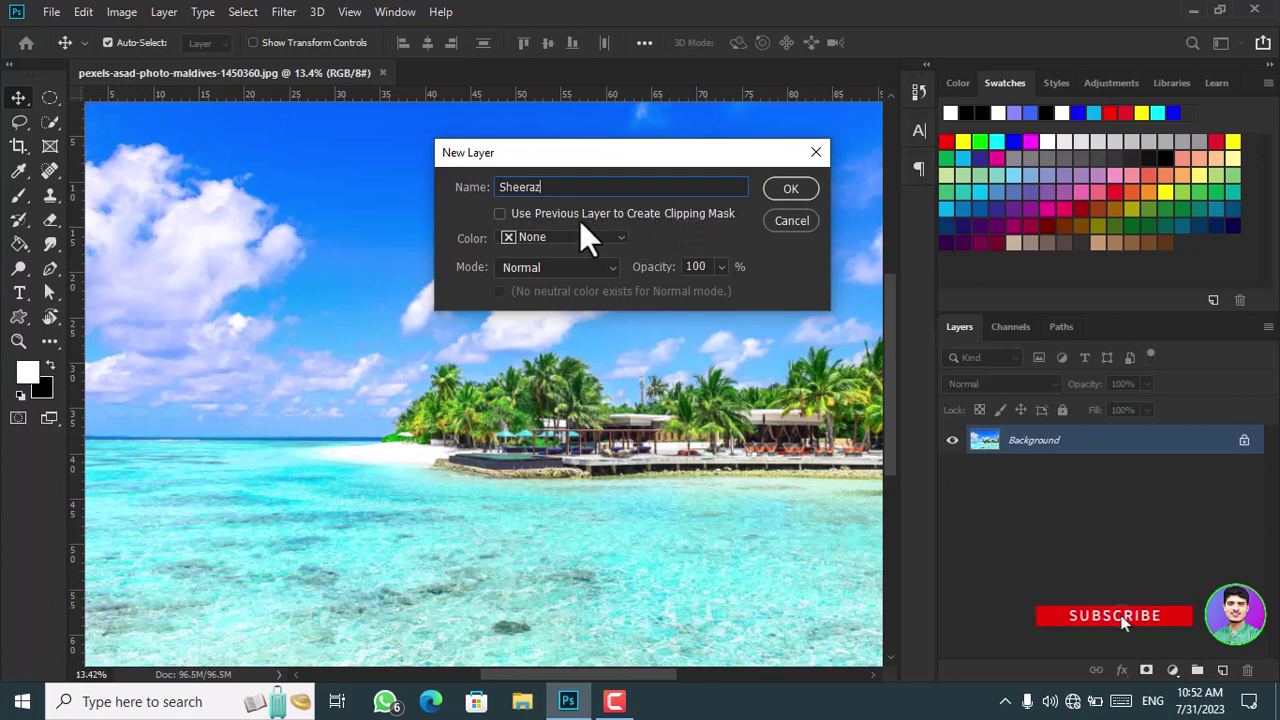
left_click(501, 214)
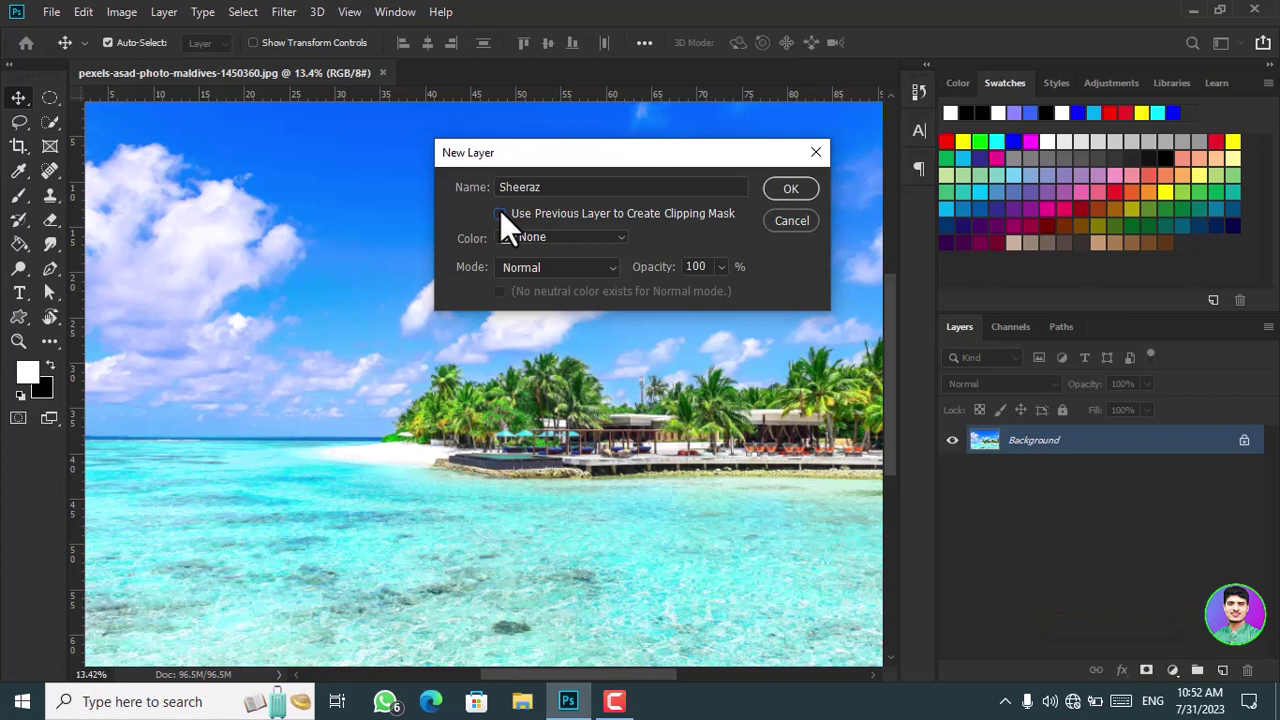
left_click(585, 236)
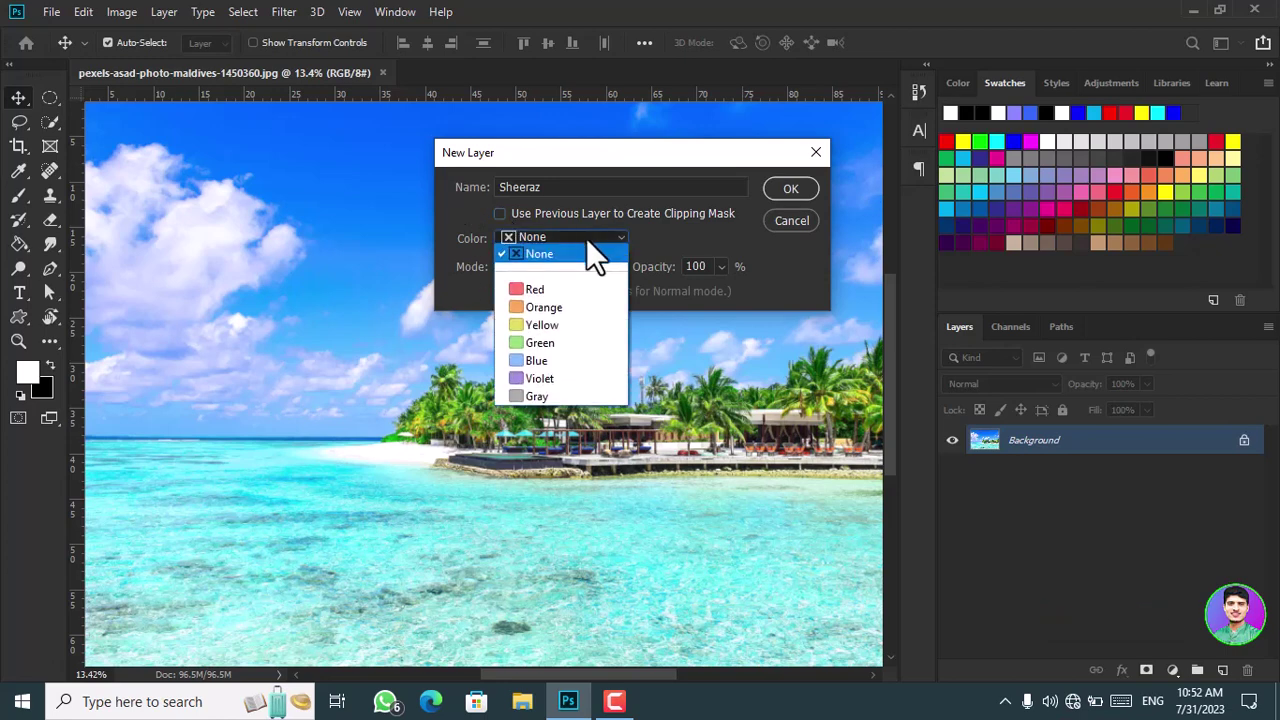
left_click(520, 305)
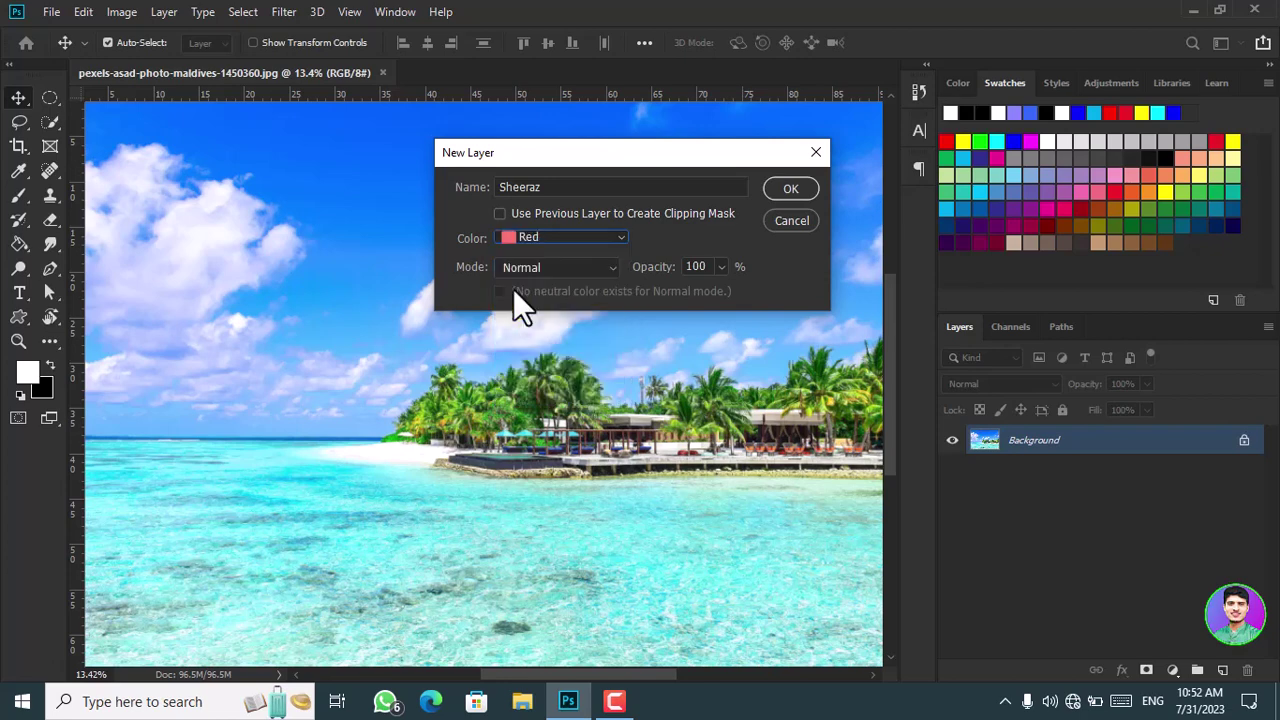
left_click(577, 271)
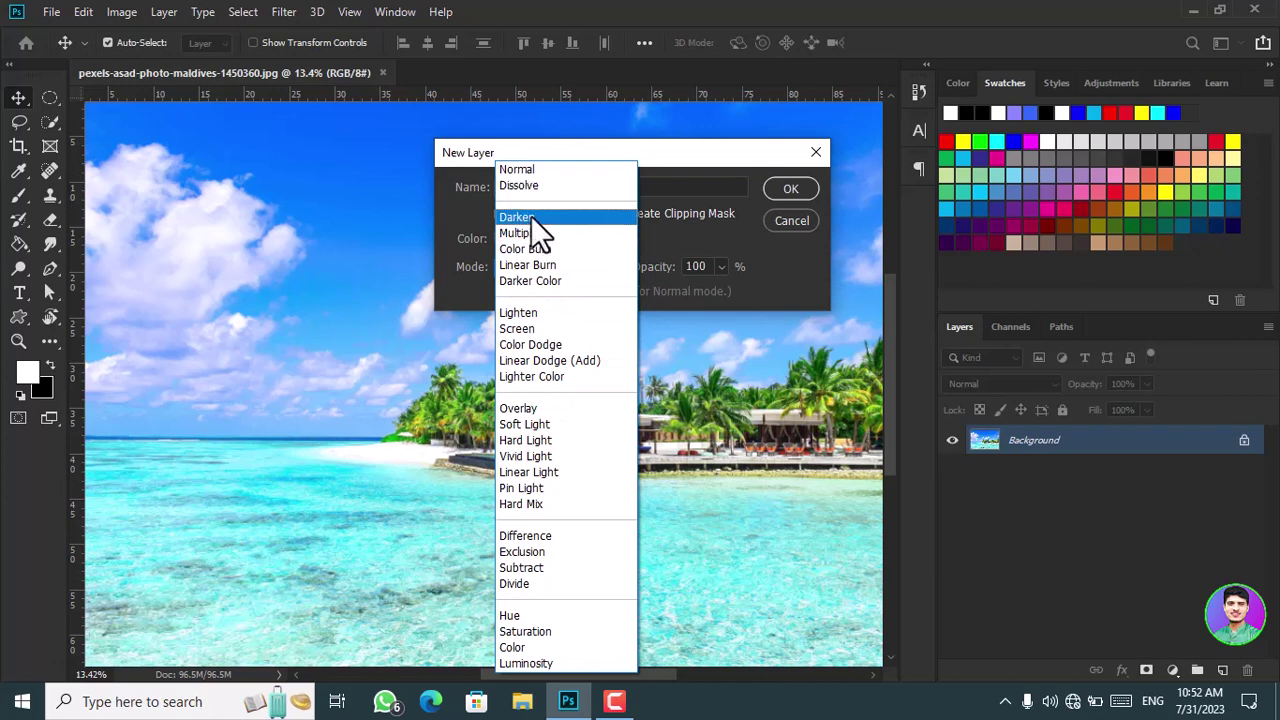
left_click(536, 232)
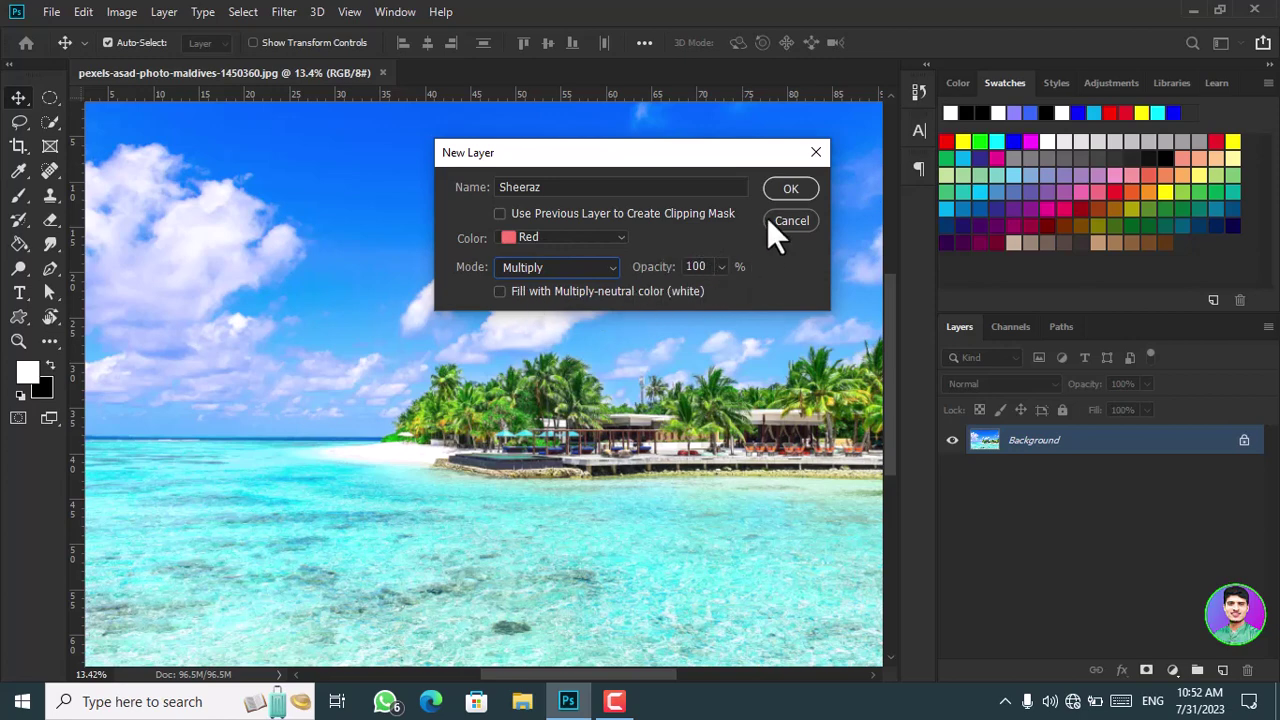
left_click(789, 189)
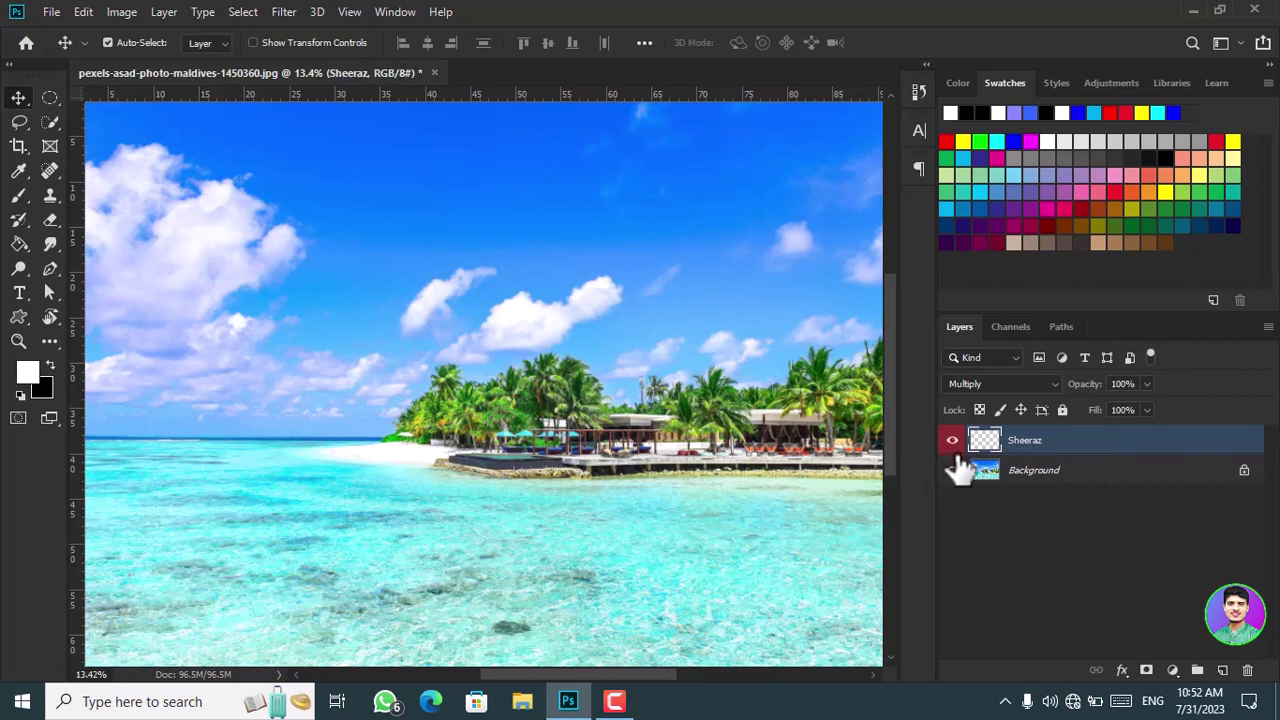
Set the new red-labelled layer's blend mode to Normal and delete the layer.
left_click(1026, 383)
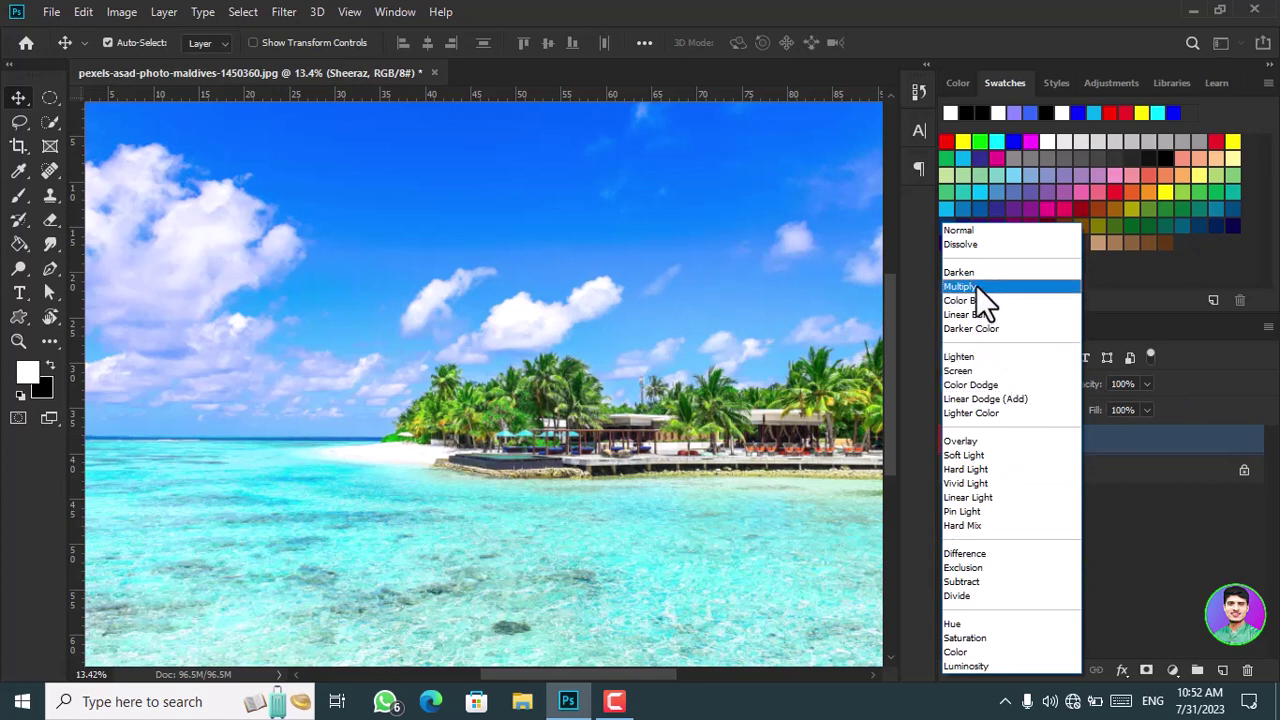
left_click(981, 230)
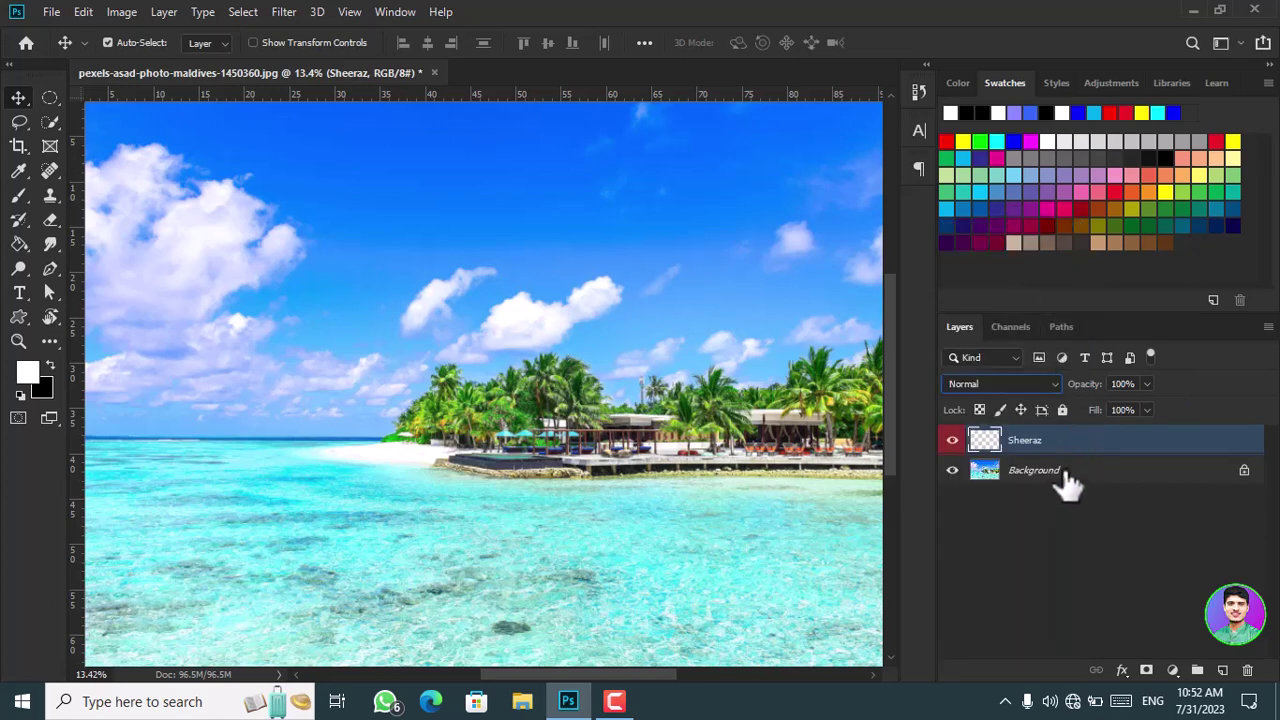
key("ctrl")
key("Delete")
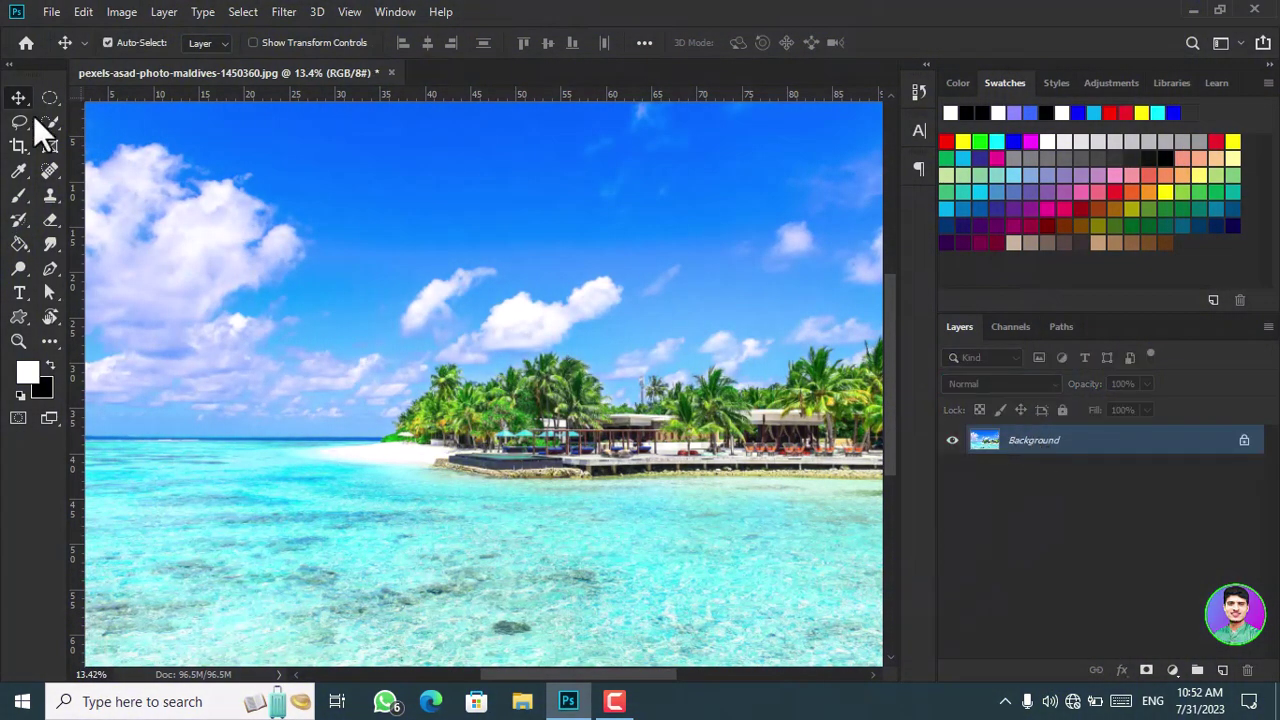
Convert the Background into a regular layer with a first name as its name and an Orange color label, and undo the conversion.
left_click(167, 14)
mouse_move(221, 27)
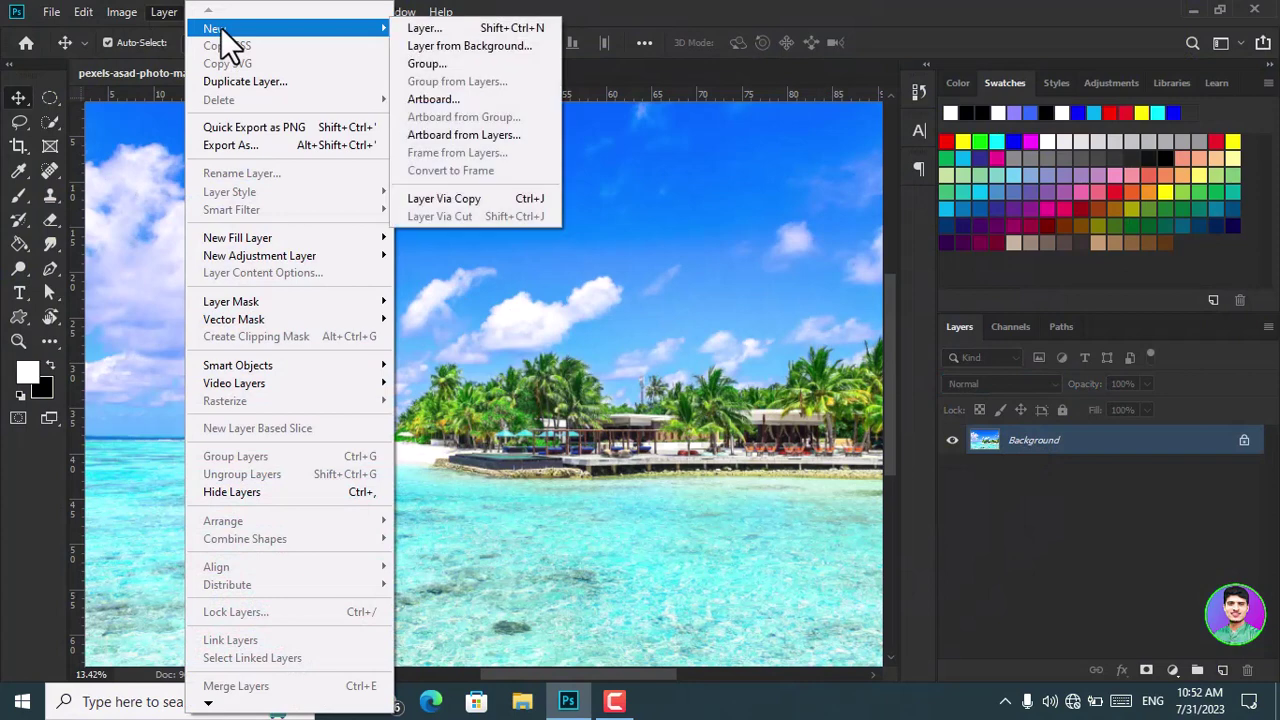
left_click(440, 50)
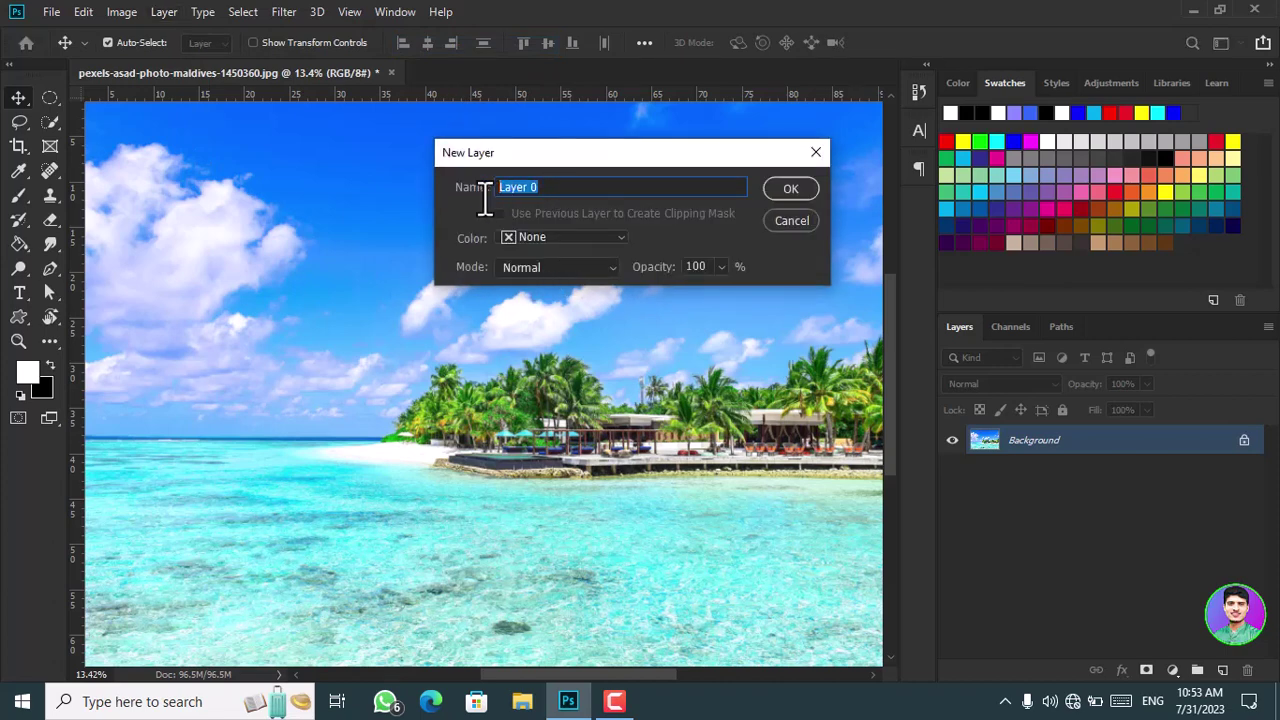
type("sheeraz")
left_click(516, 237)
left_click(532, 316)
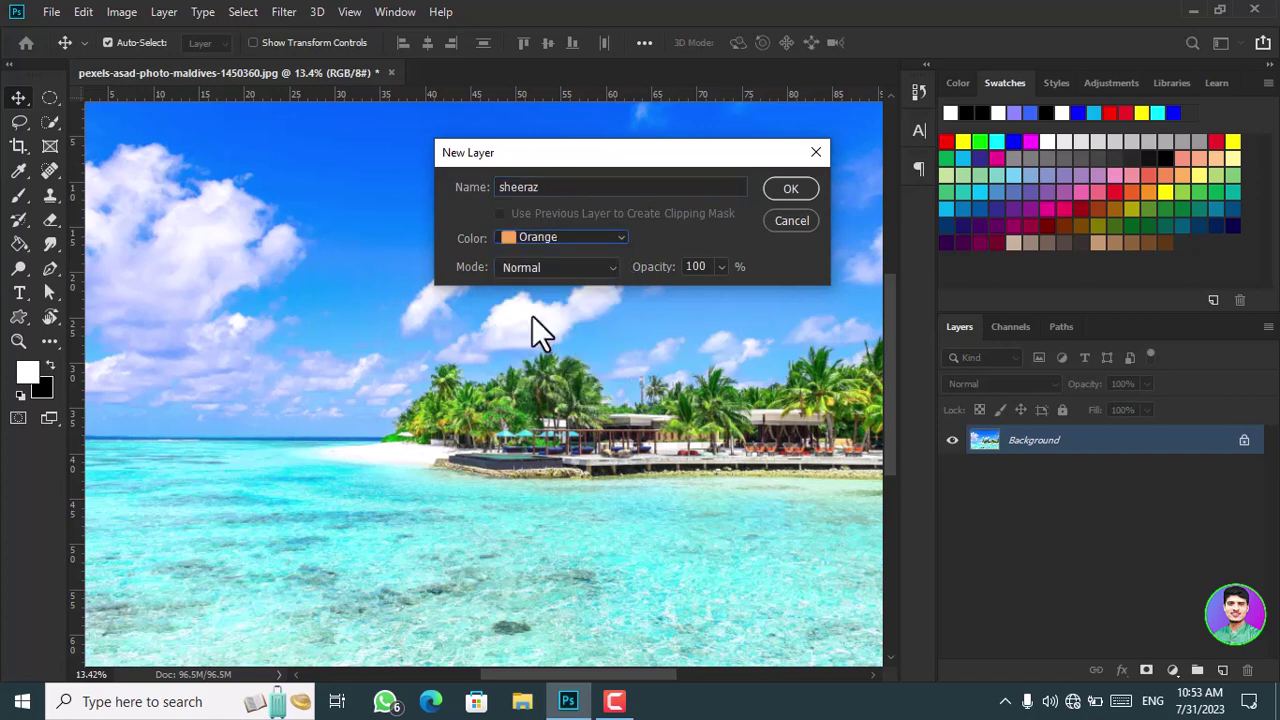
left_click(789, 188)
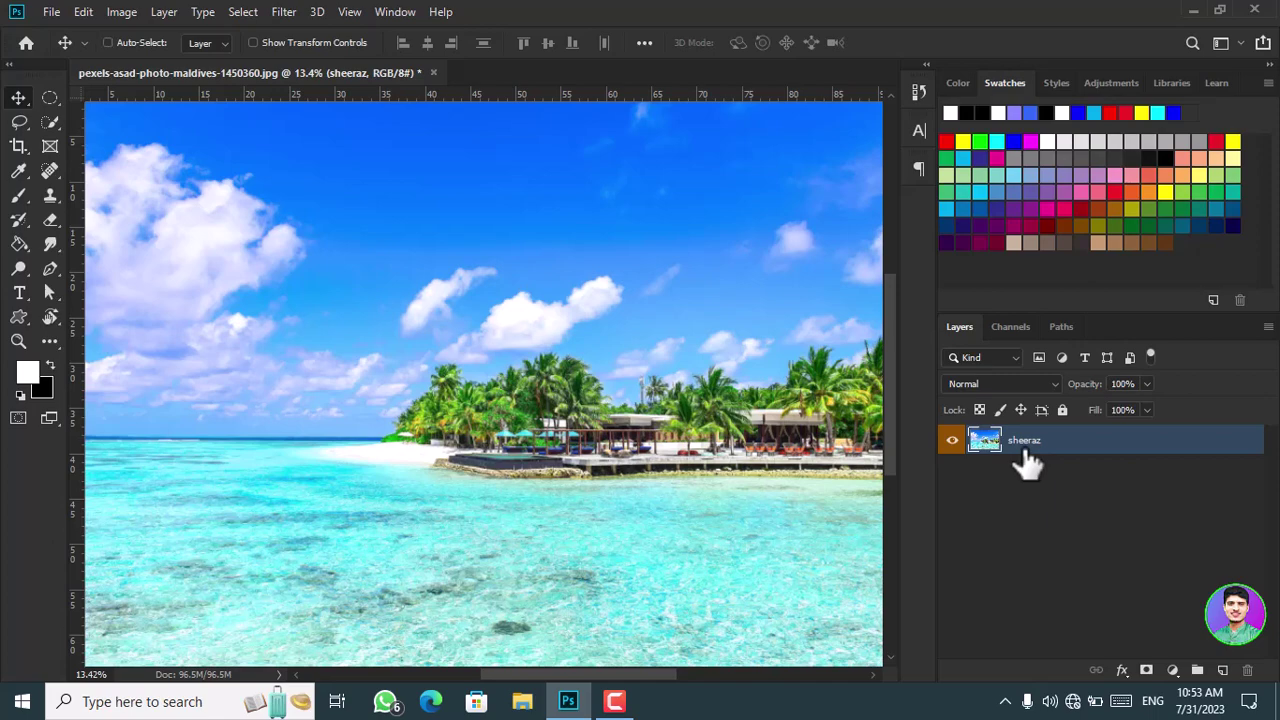
key("ctrl+z")
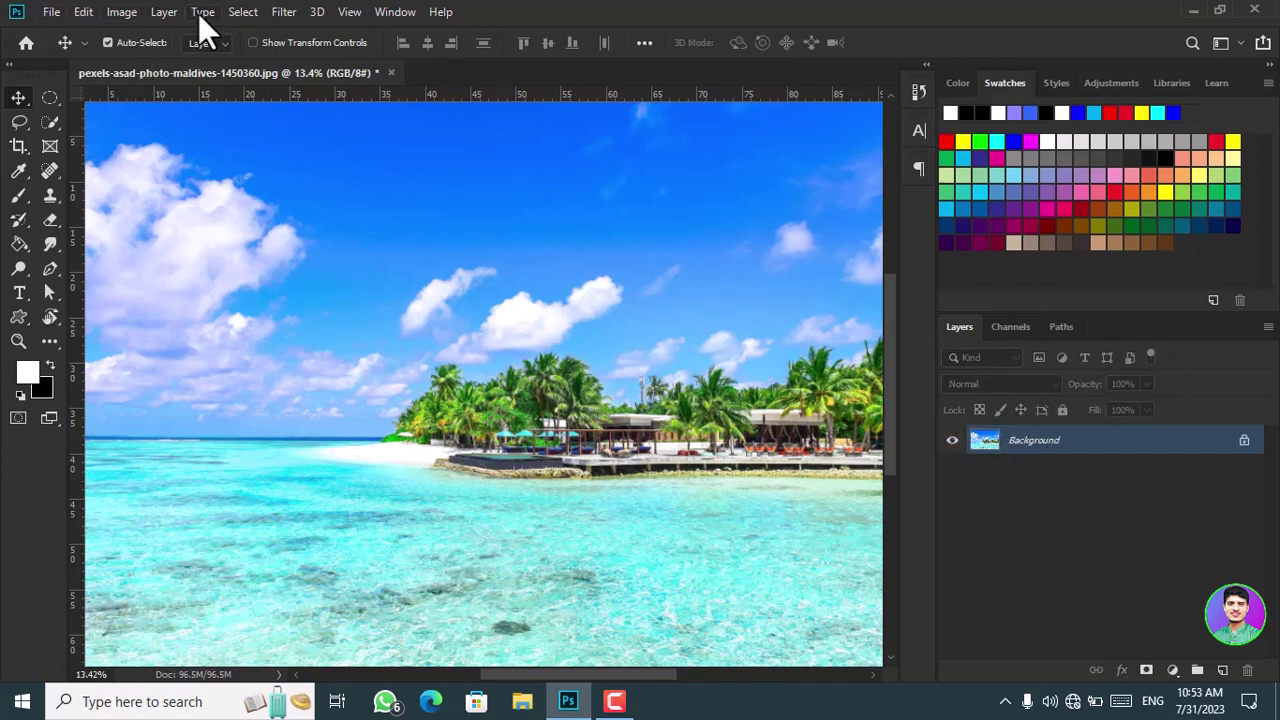
left_click(168, 5)
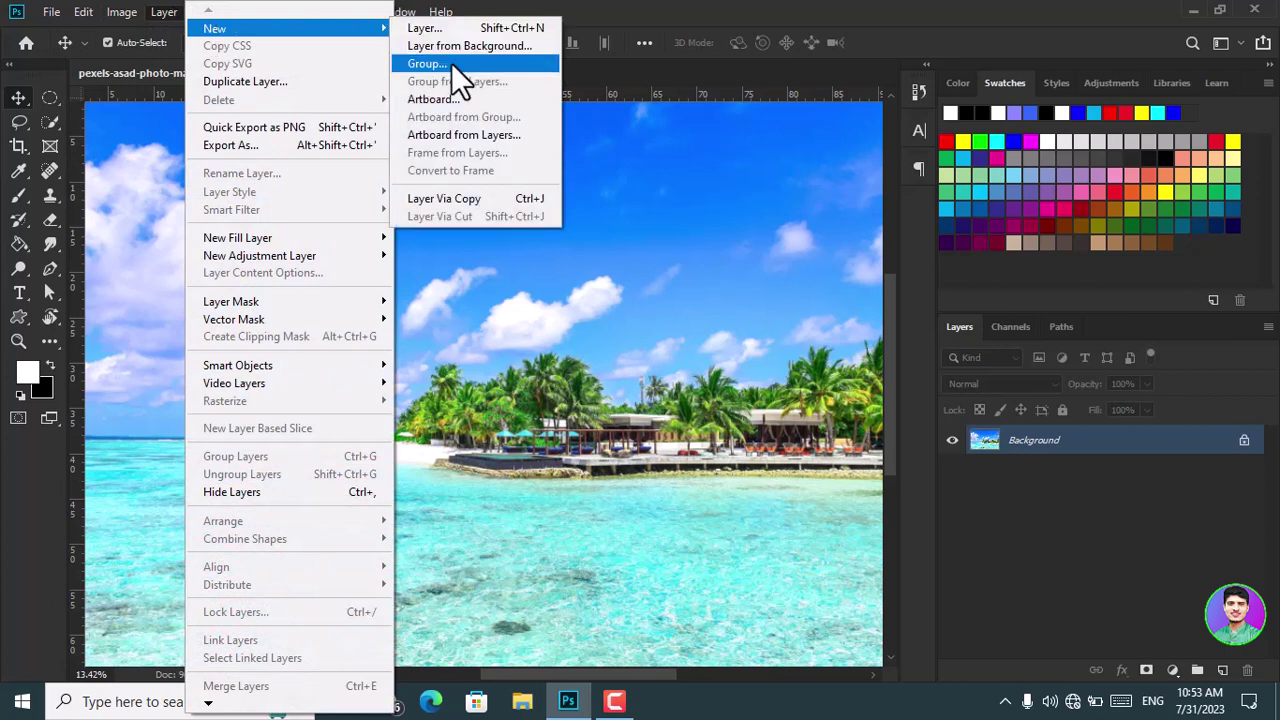
left_click(672, 80)
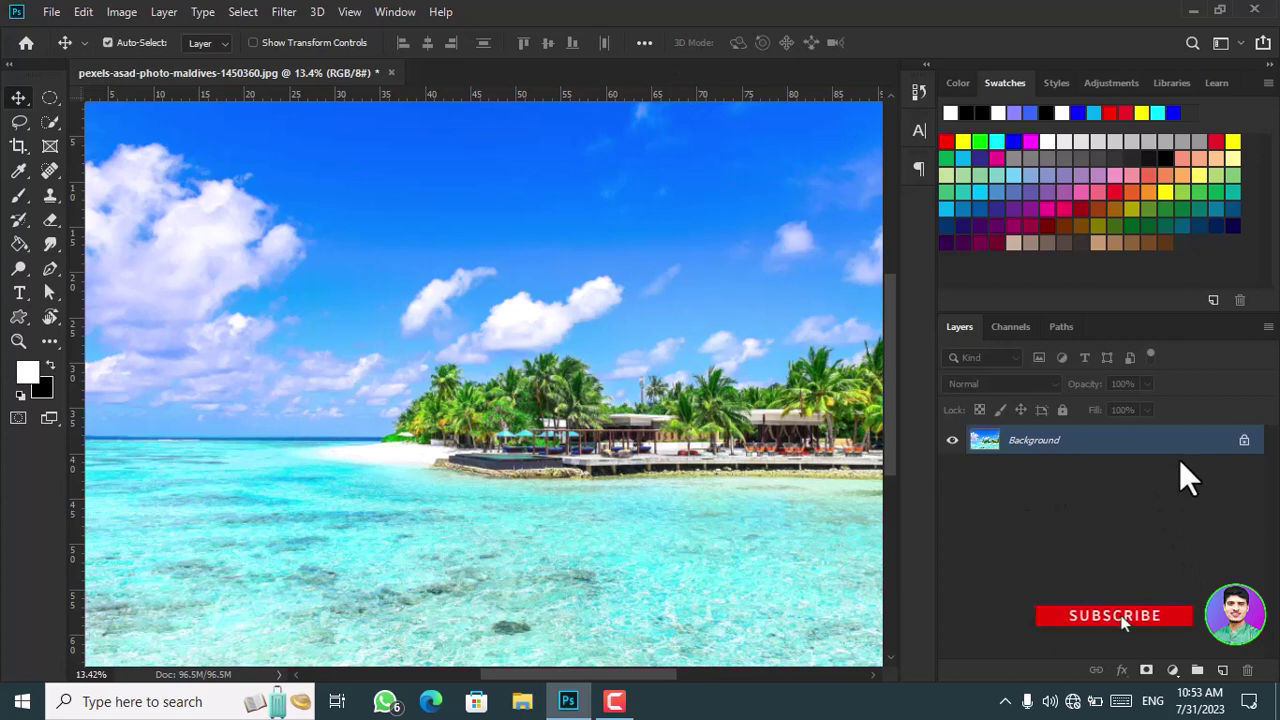
Duplicate the Background image three times as separate layers above it.
key("ctrl+j")
key("ctrl+j")
key("ctrl+j")
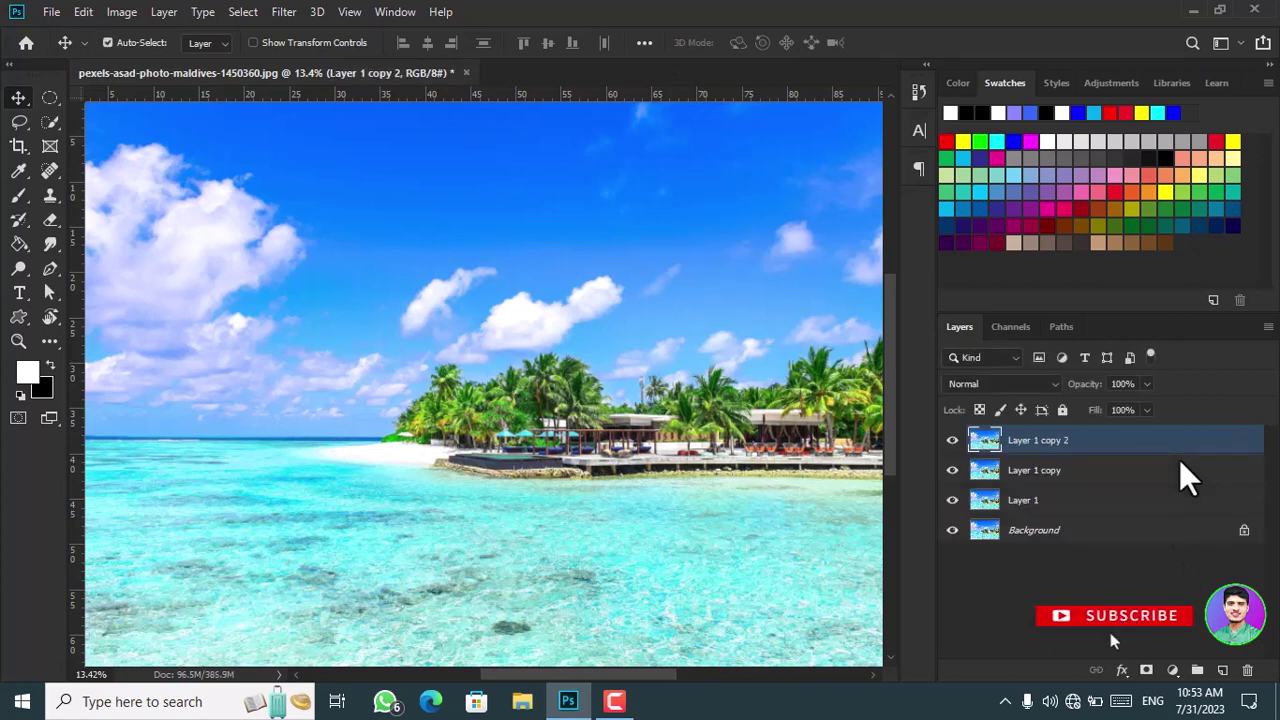
With all three duplicate layers selected, create a new group with a first name as its name and Pass Through mode.
left_click(1093, 513, "ctrl")
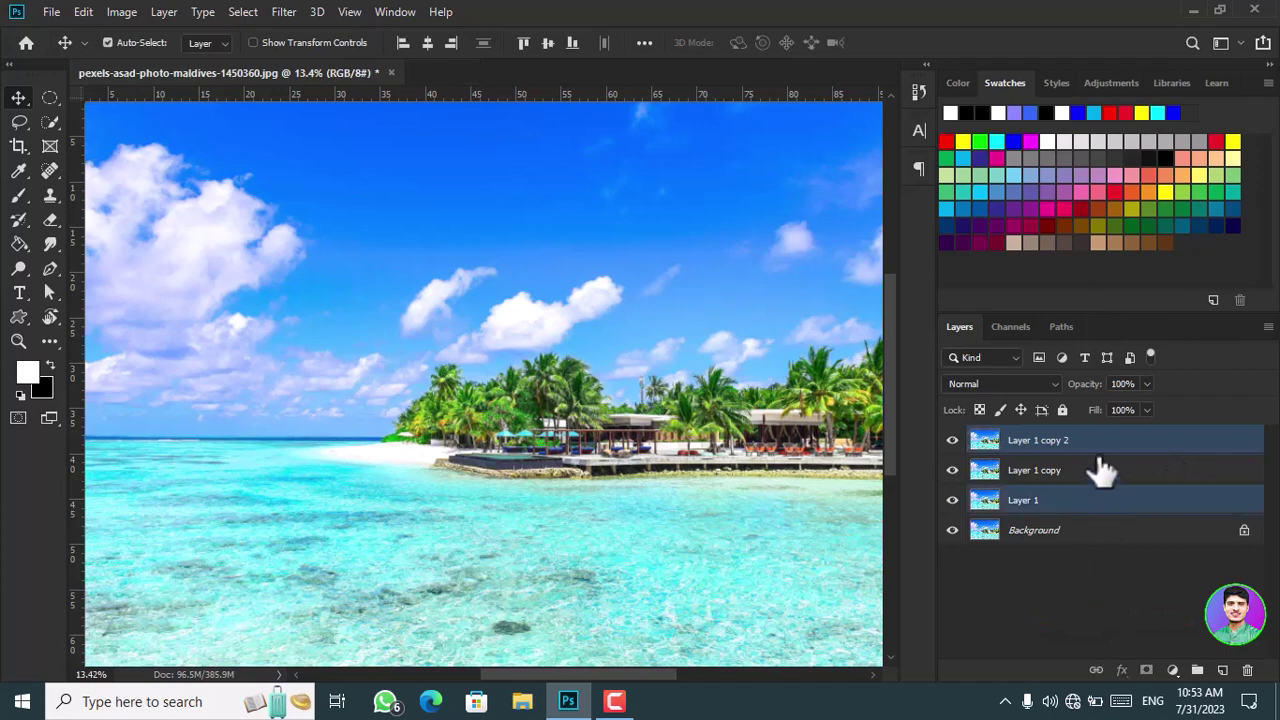
left_click(1100, 471, "ctrl")
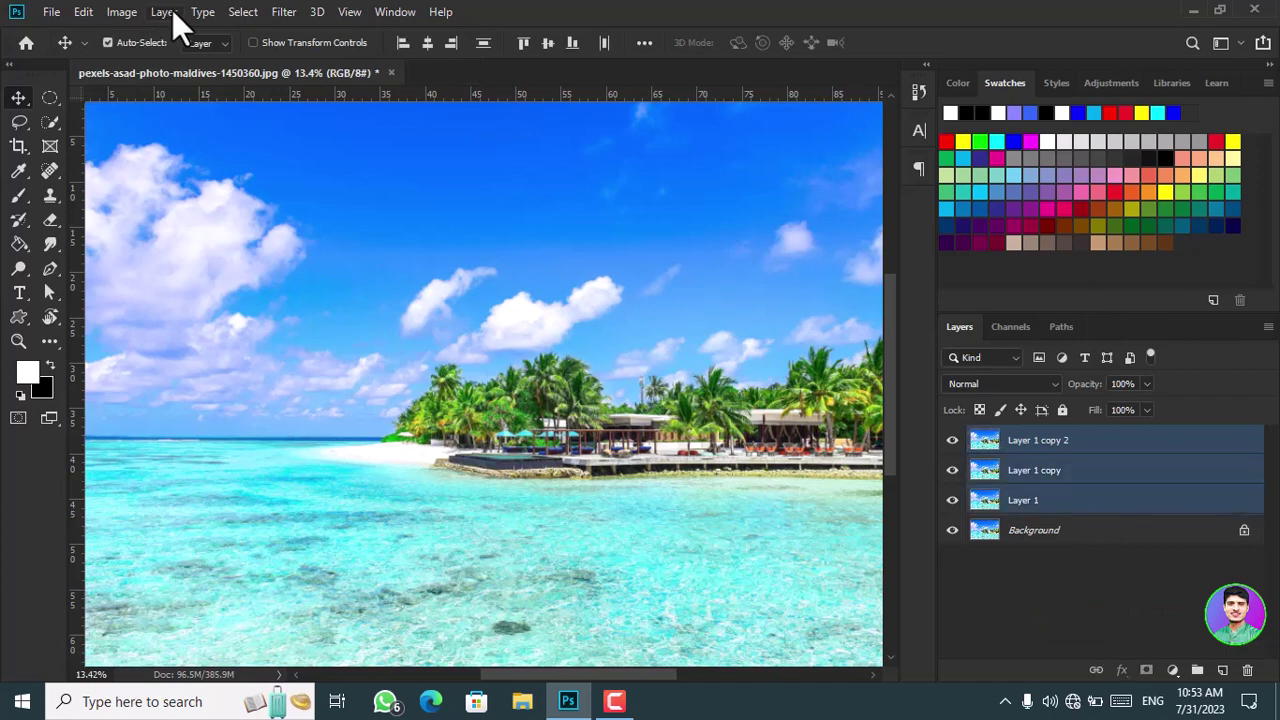
left_click(168, 11)
mouse_move(349, 30)
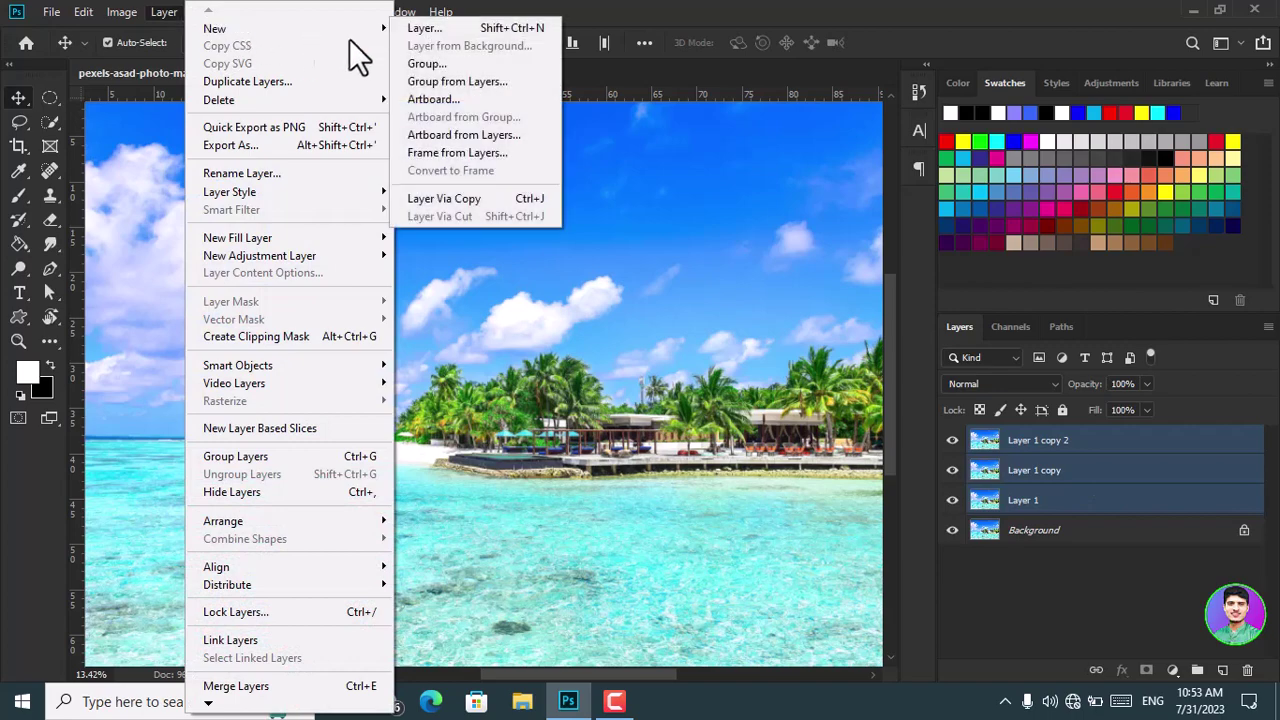
left_click(453, 66)
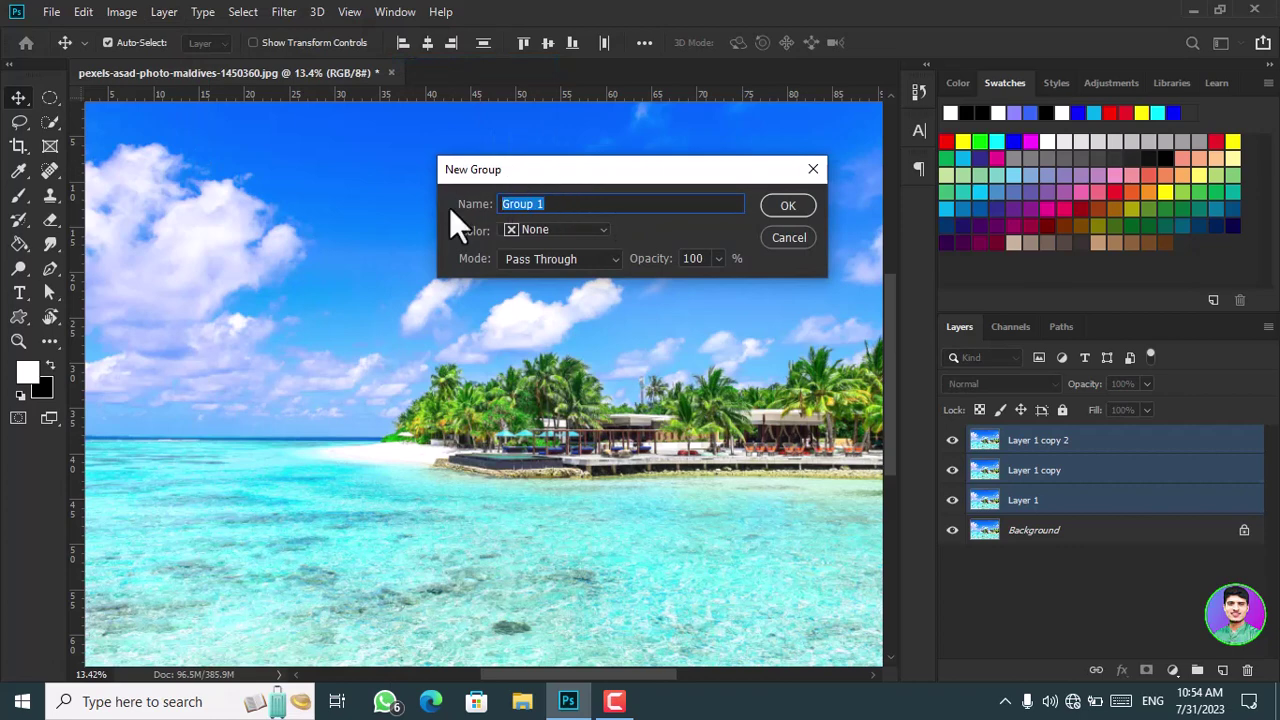
type("sheeraz")
left_click(603, 259)
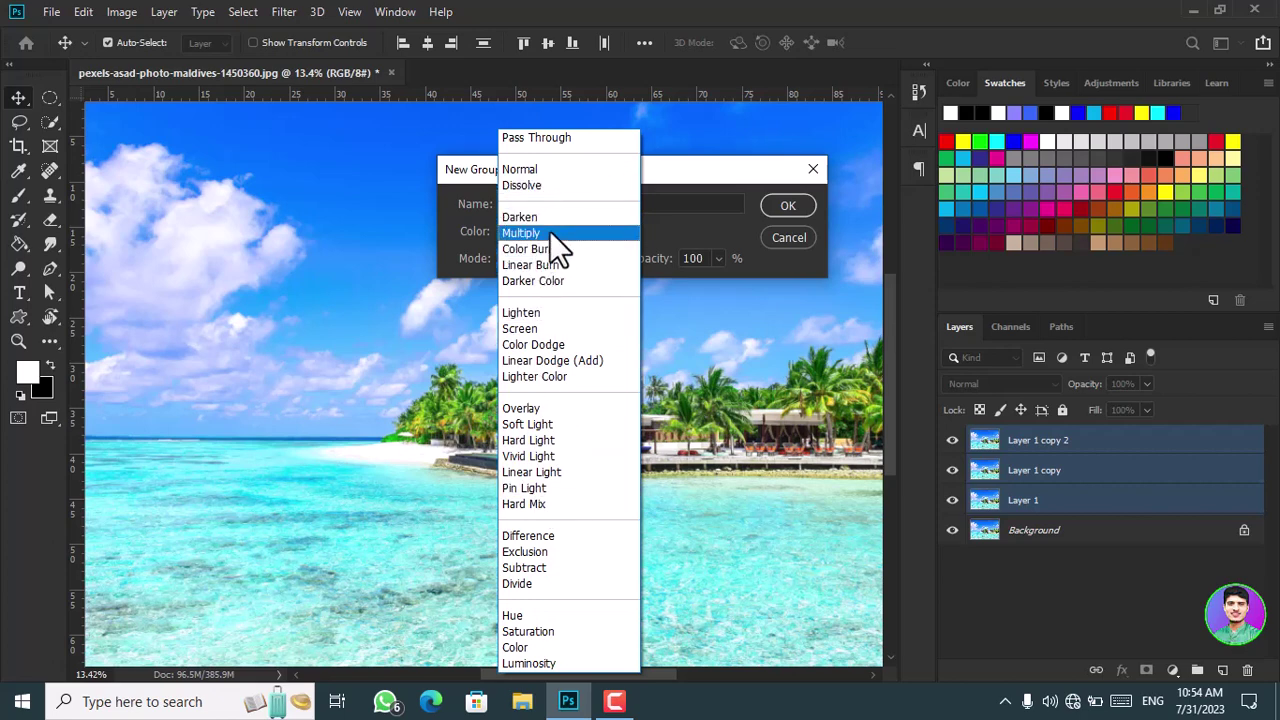
left_click(558, 139)
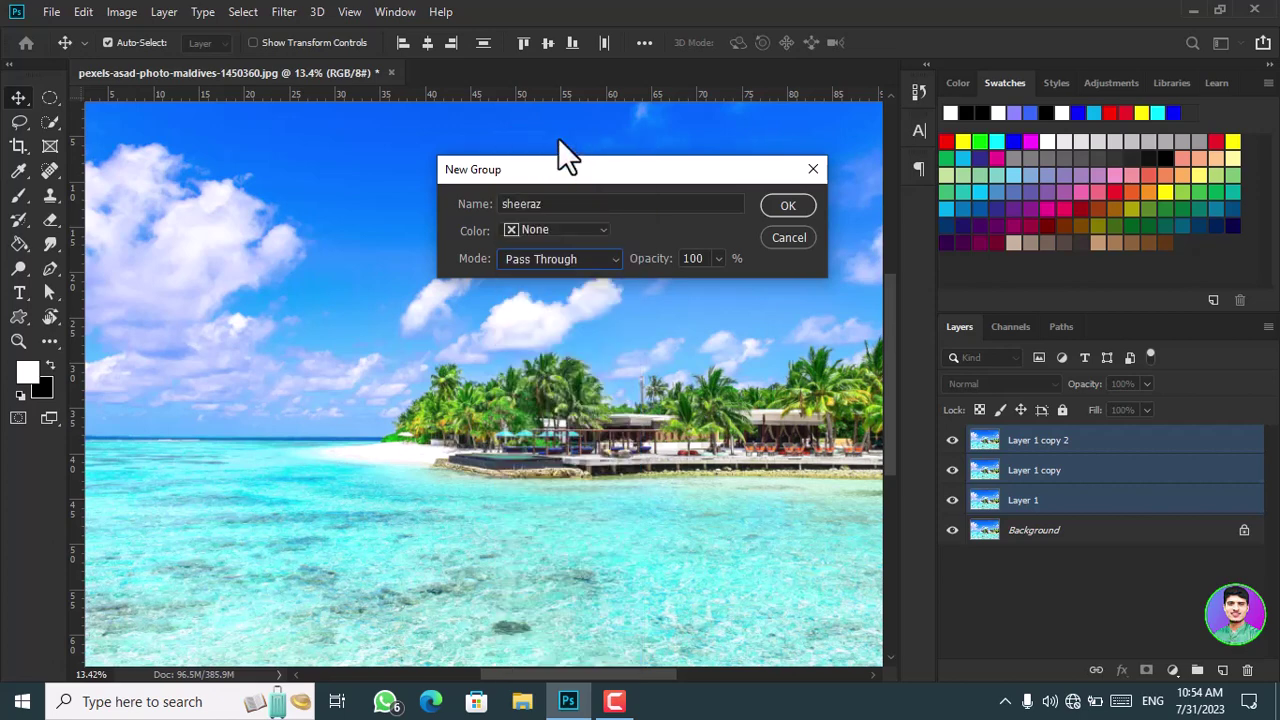
left_click(789, 205)
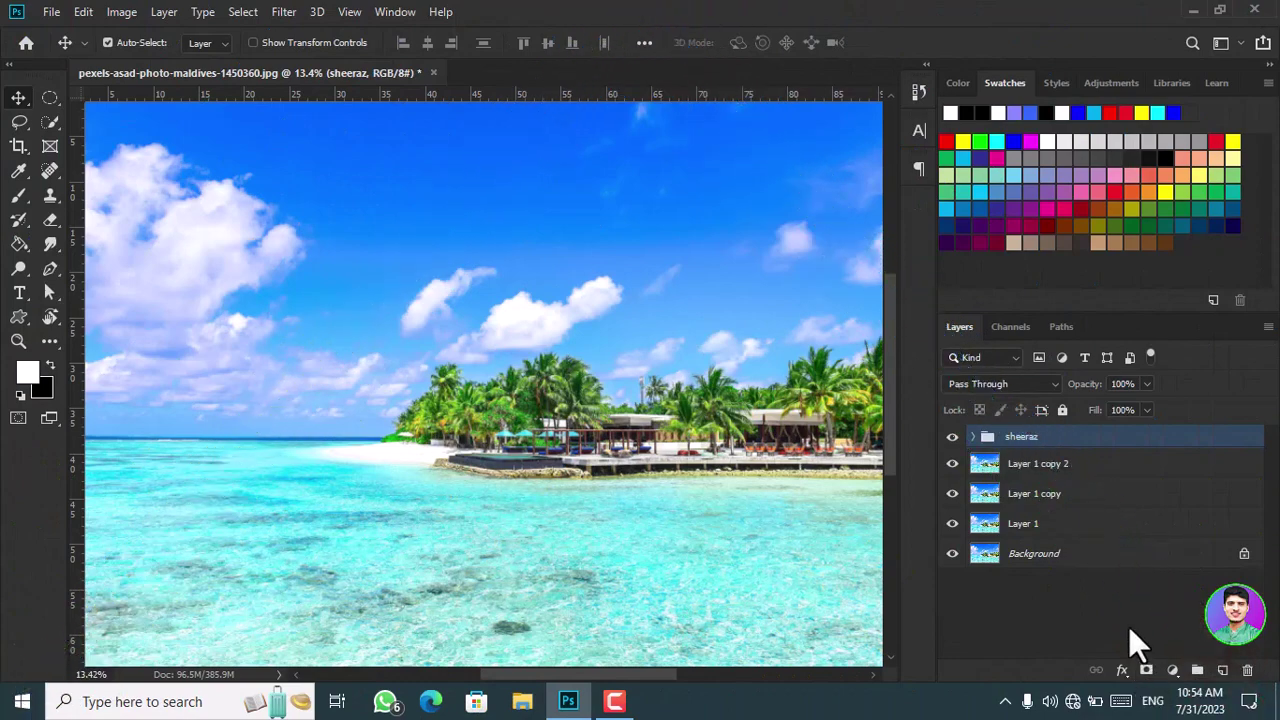
Group Layer 1, Layer 1 copy and Layer 1 copy 2 together.
left_click(1128, 625)
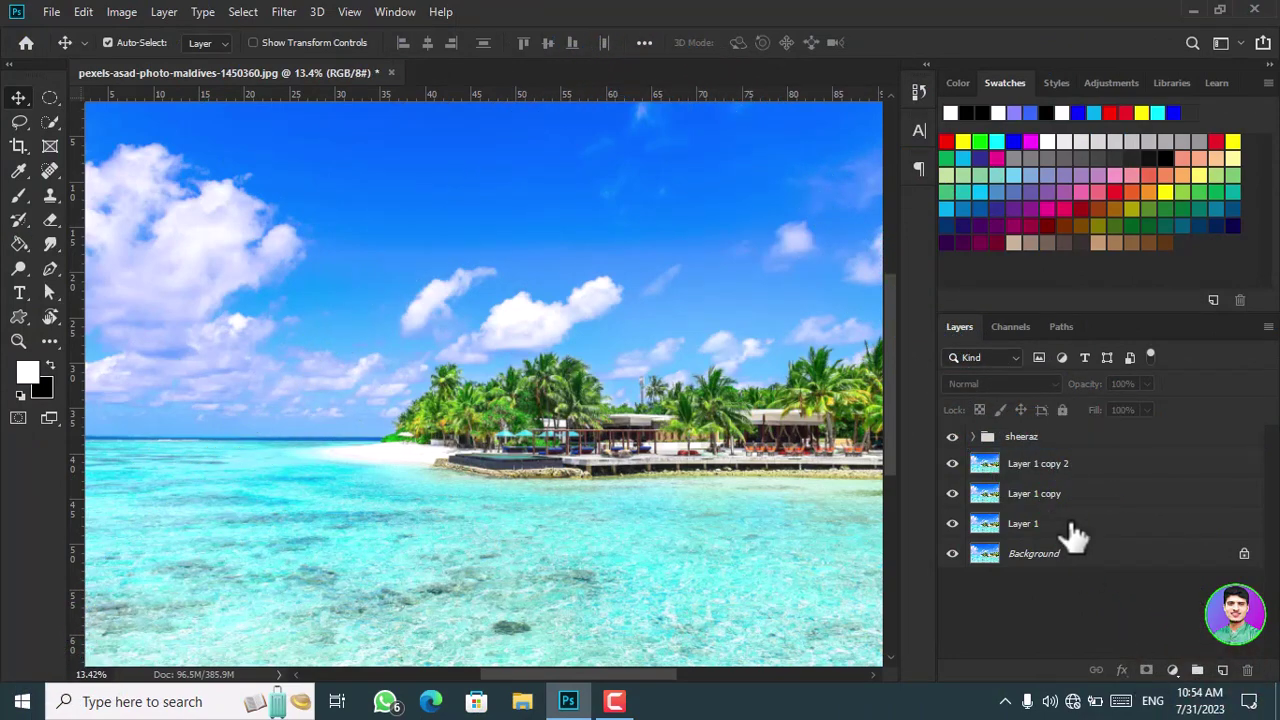
left_click(1072, 533)
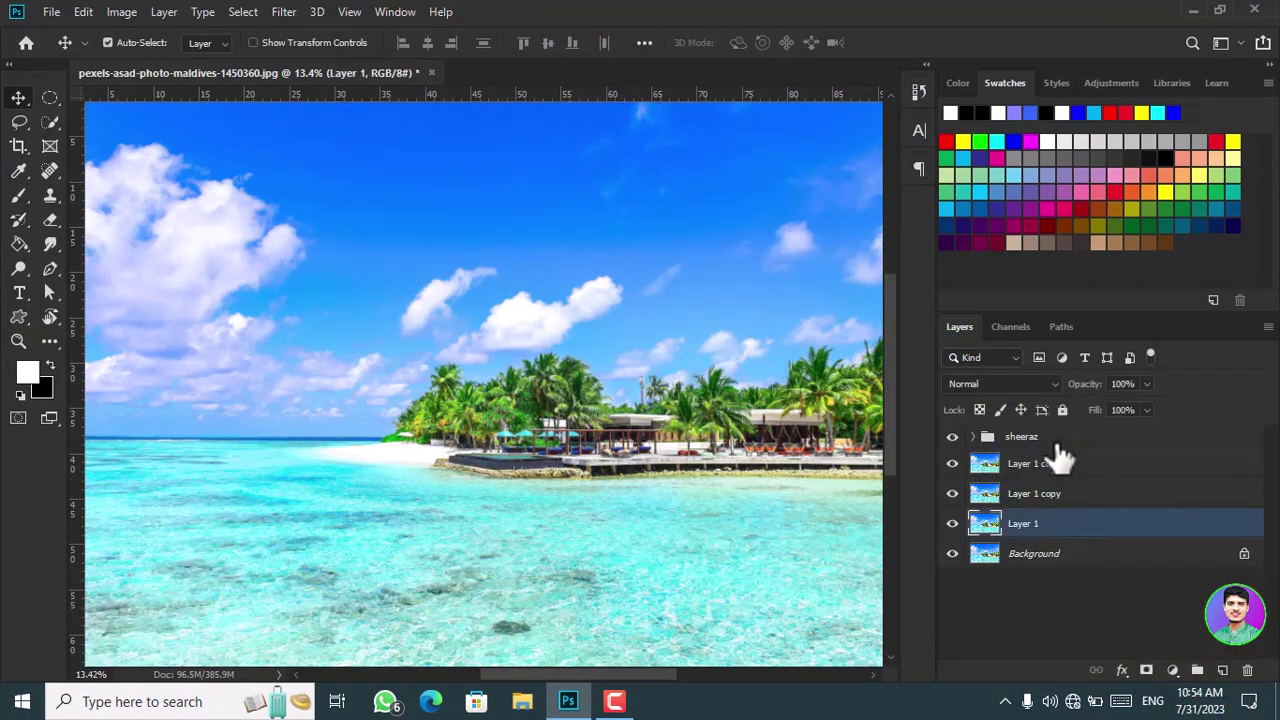
left_click(1058, 466, "shift")
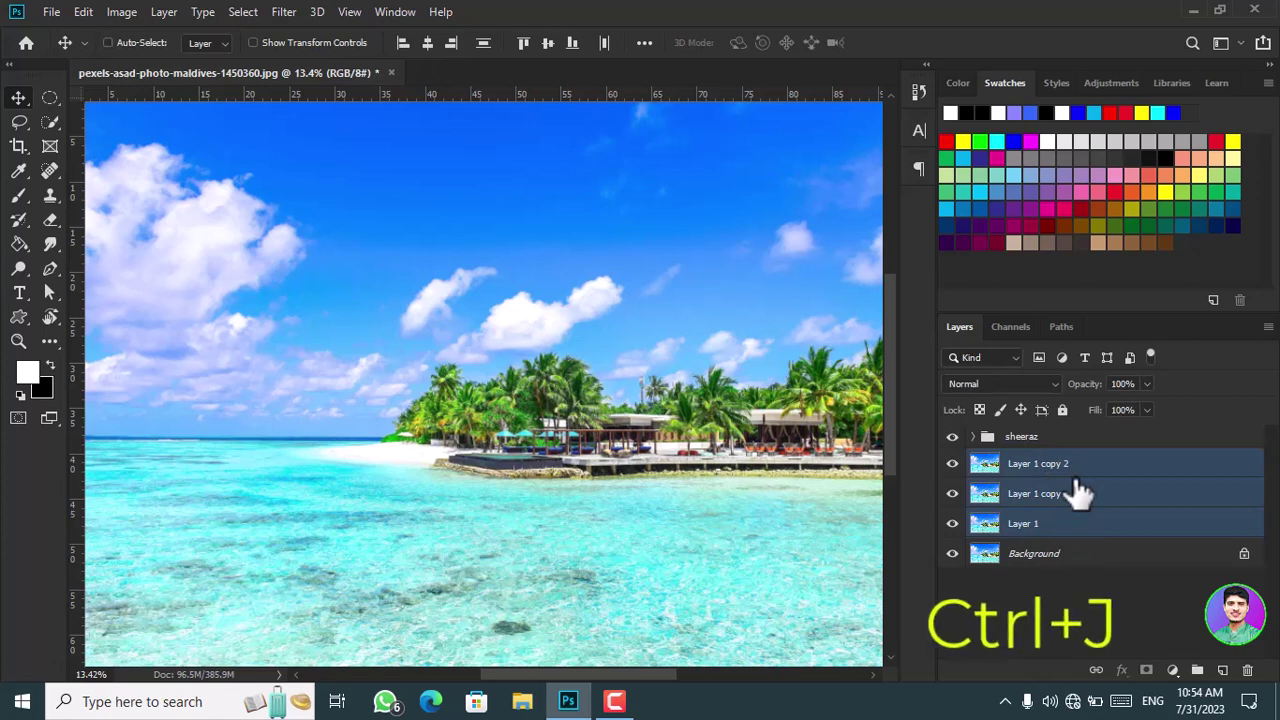
key("ctrl+g")
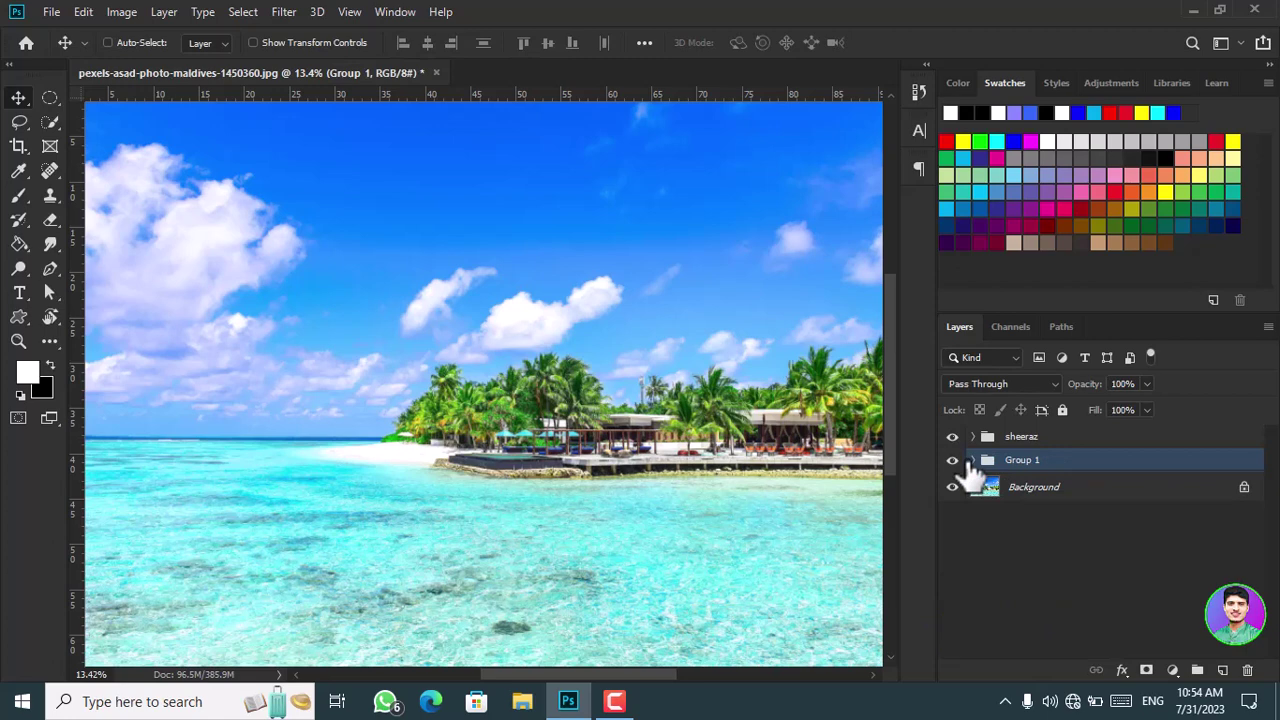
Wrap Group 1 in two more nested groups, and ungroup all three levels again.
key("ctrl+g")
key("ctrl+g")
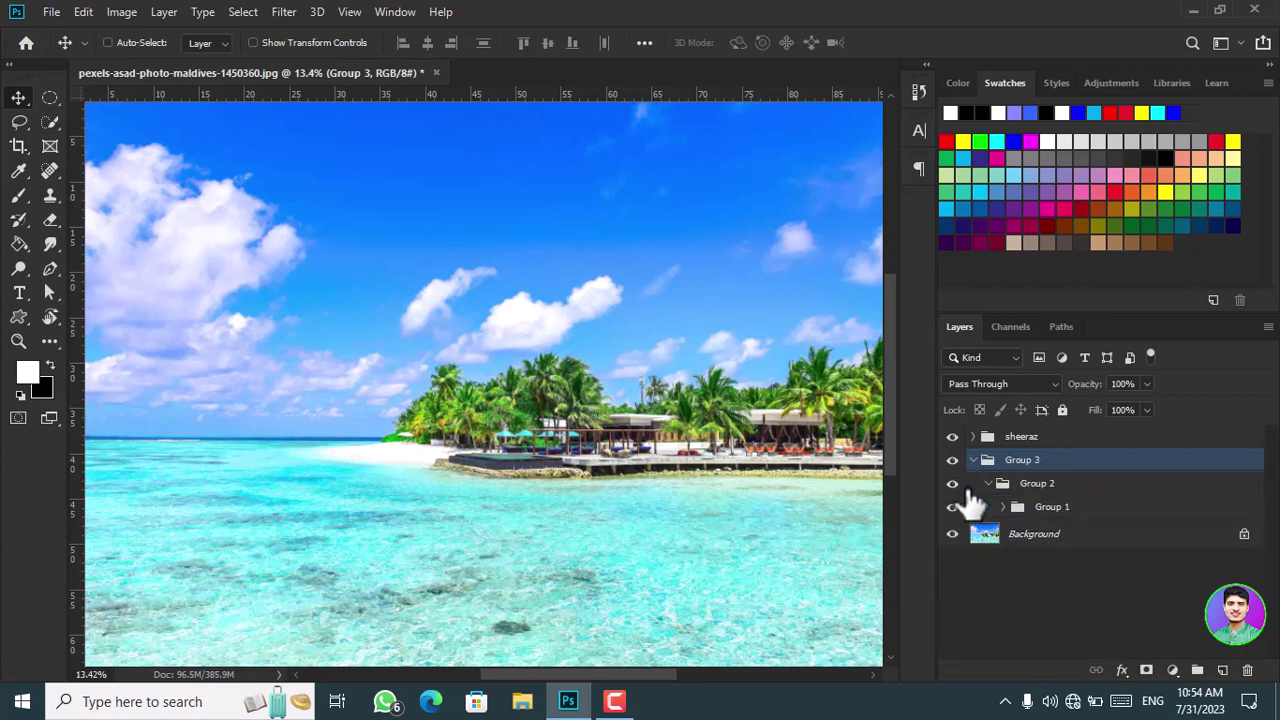
key("ctrl")
key("ctrl+shift+g")
key("ctrl+shift+g")
key("ctrl+shift+g")
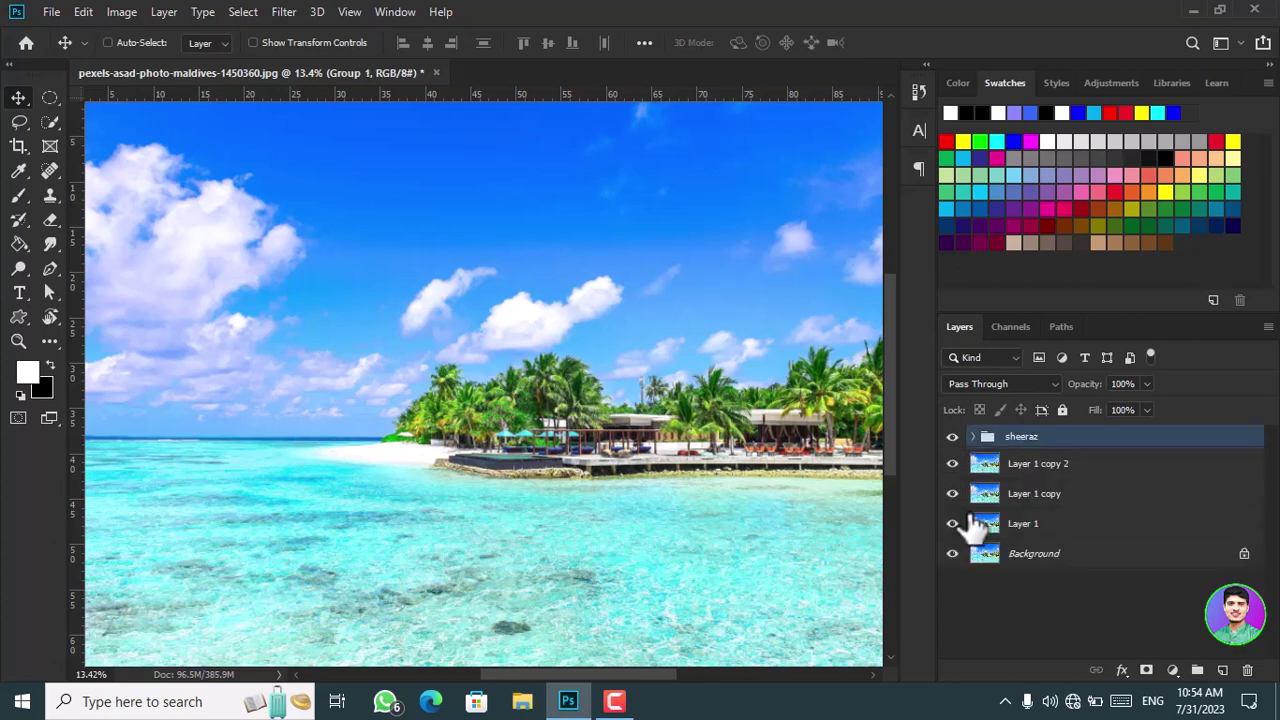
Remove the remaining top group and delete all duplicate layers above the Background.
key("ctrl+shift+g")
key("Delete")
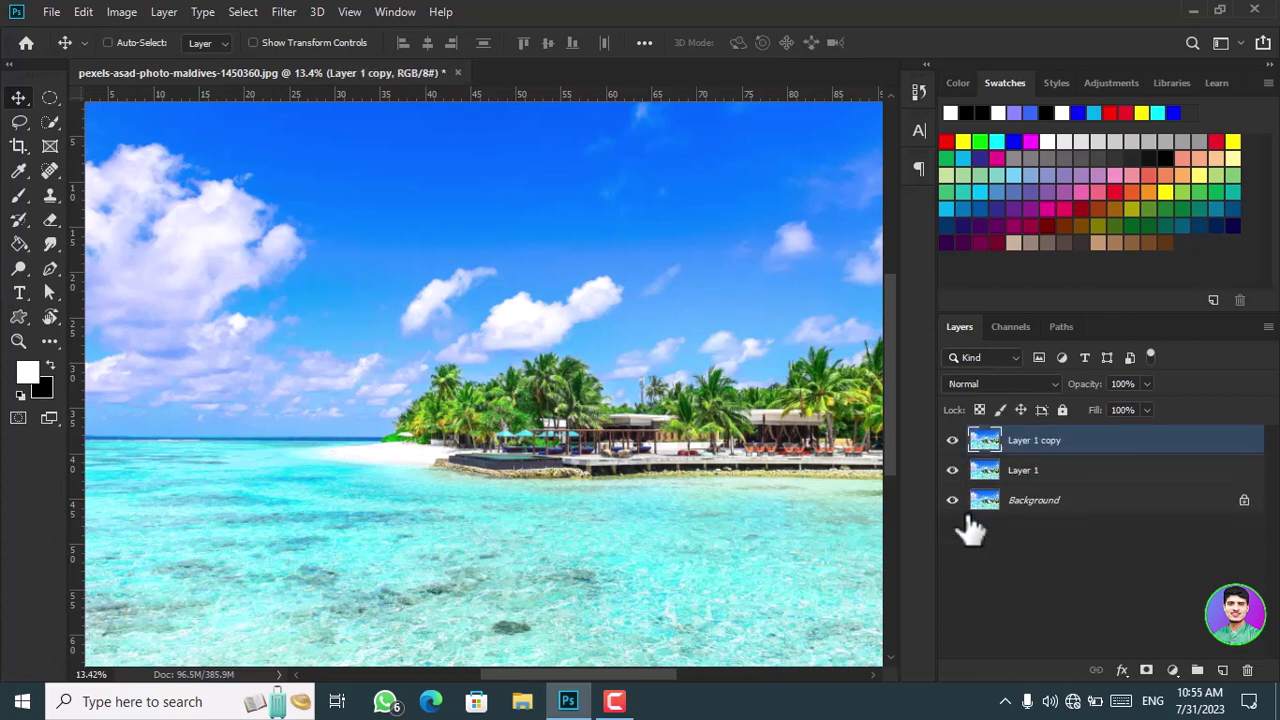
key("Delete")
key("Delete")
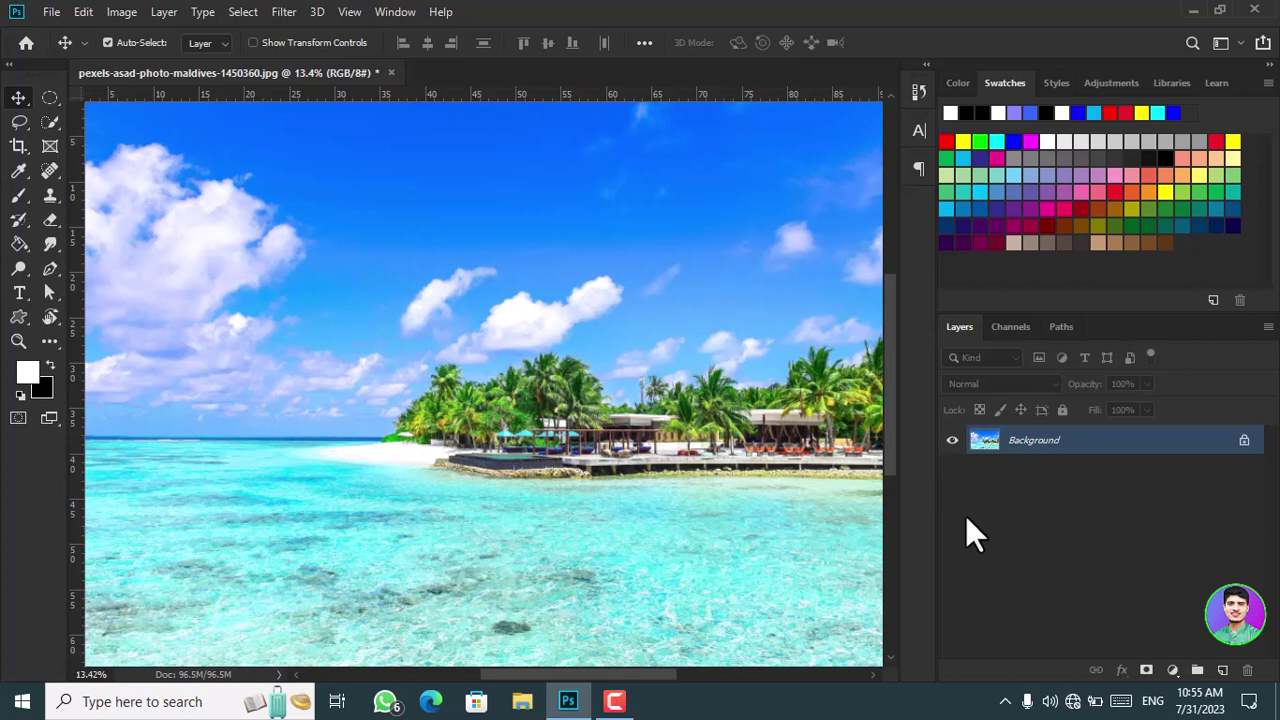
Duplicate the Background image twice as separate layers above it.
key("ctrl+j")
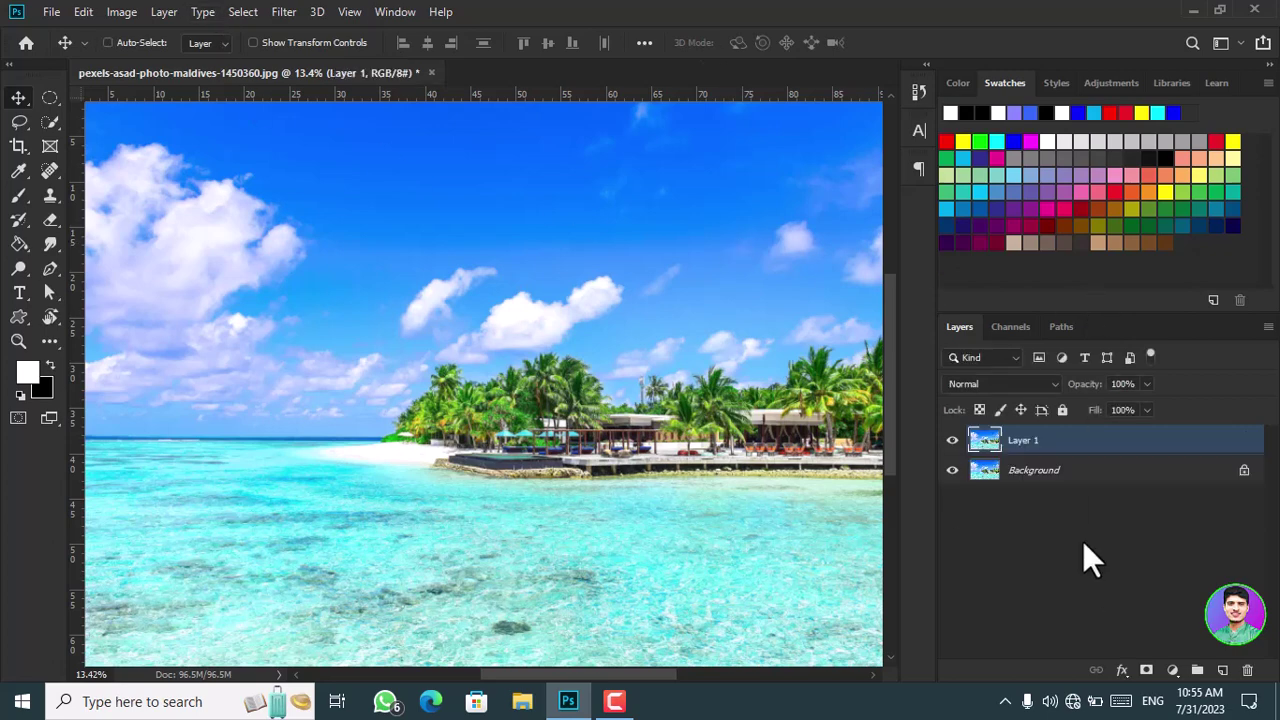
key("ctrl+j")
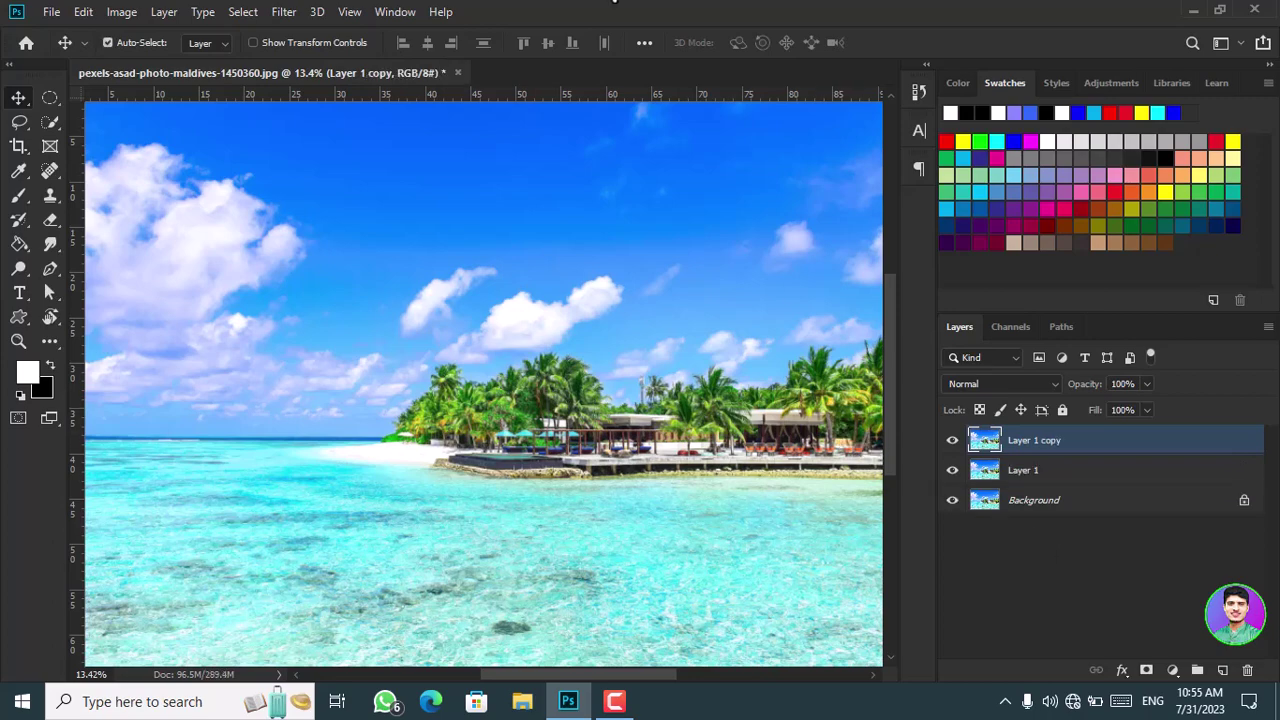
Create a new group from Layer 1 copy with the name Group 1 and Pass Through mode, and ungroup it.
left_click(172, 10)
mouse_move(218, 27)
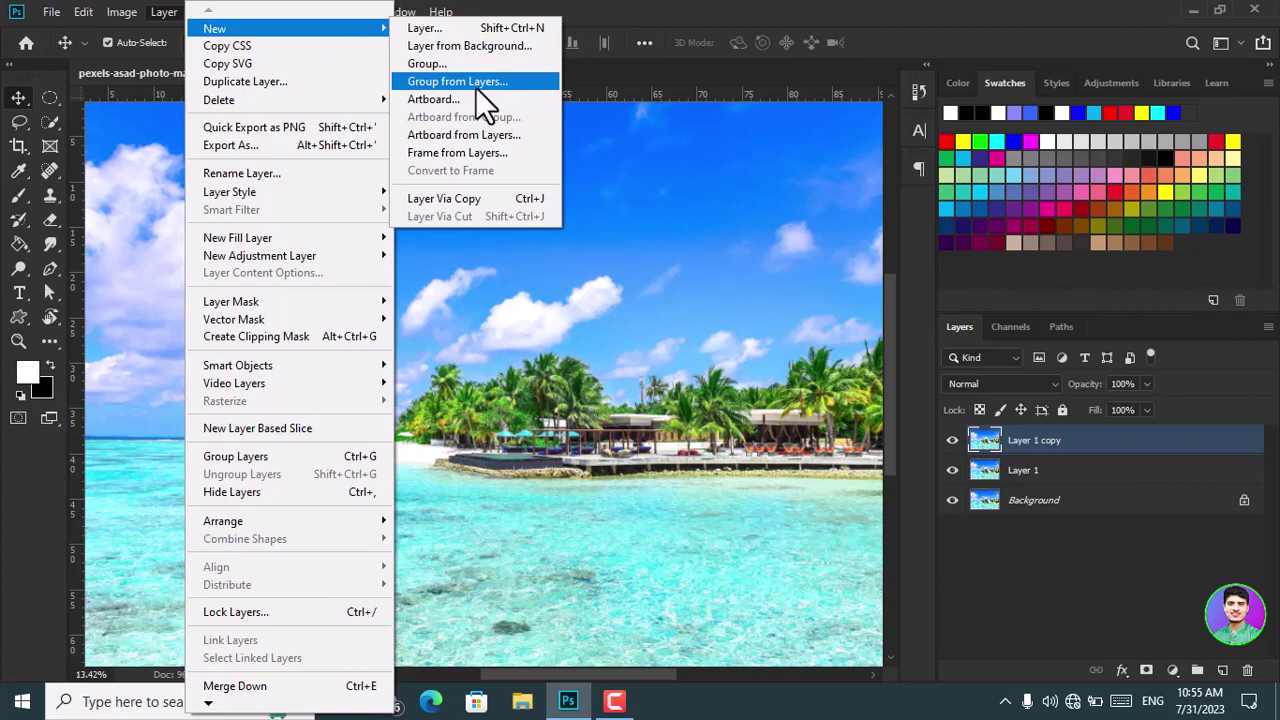
left_click(475, 84)
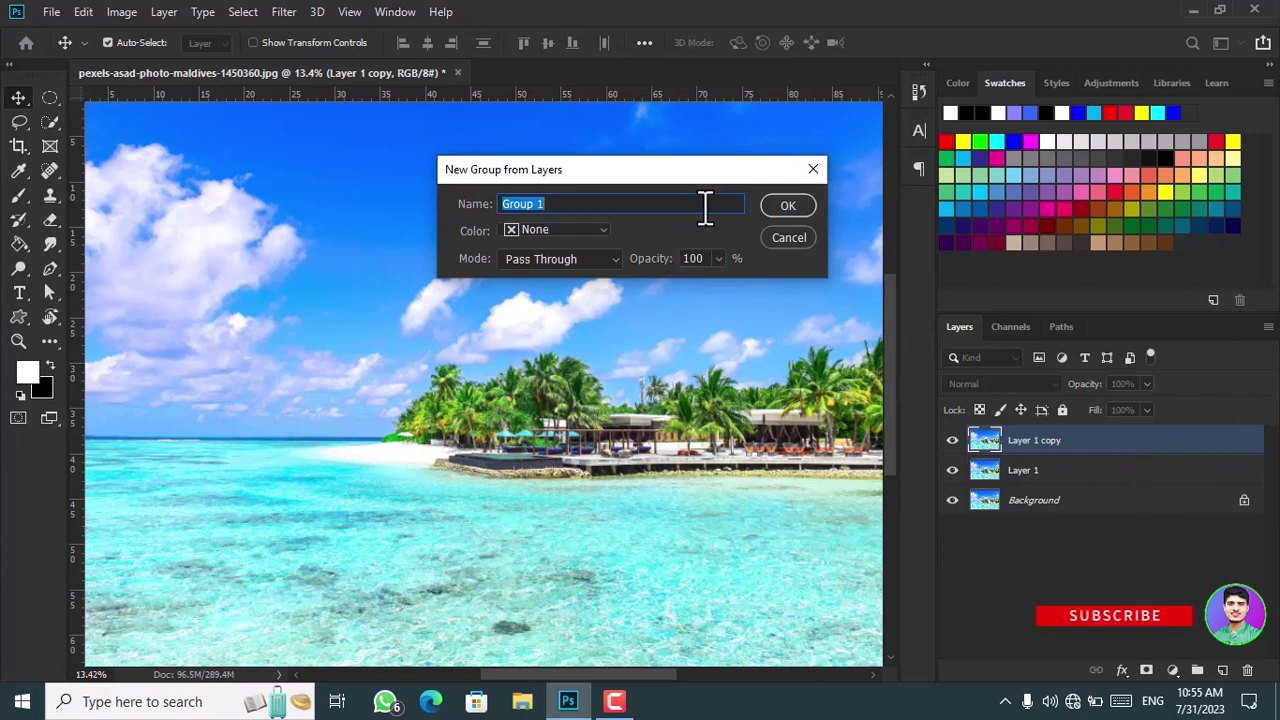
left_click(776, 207)
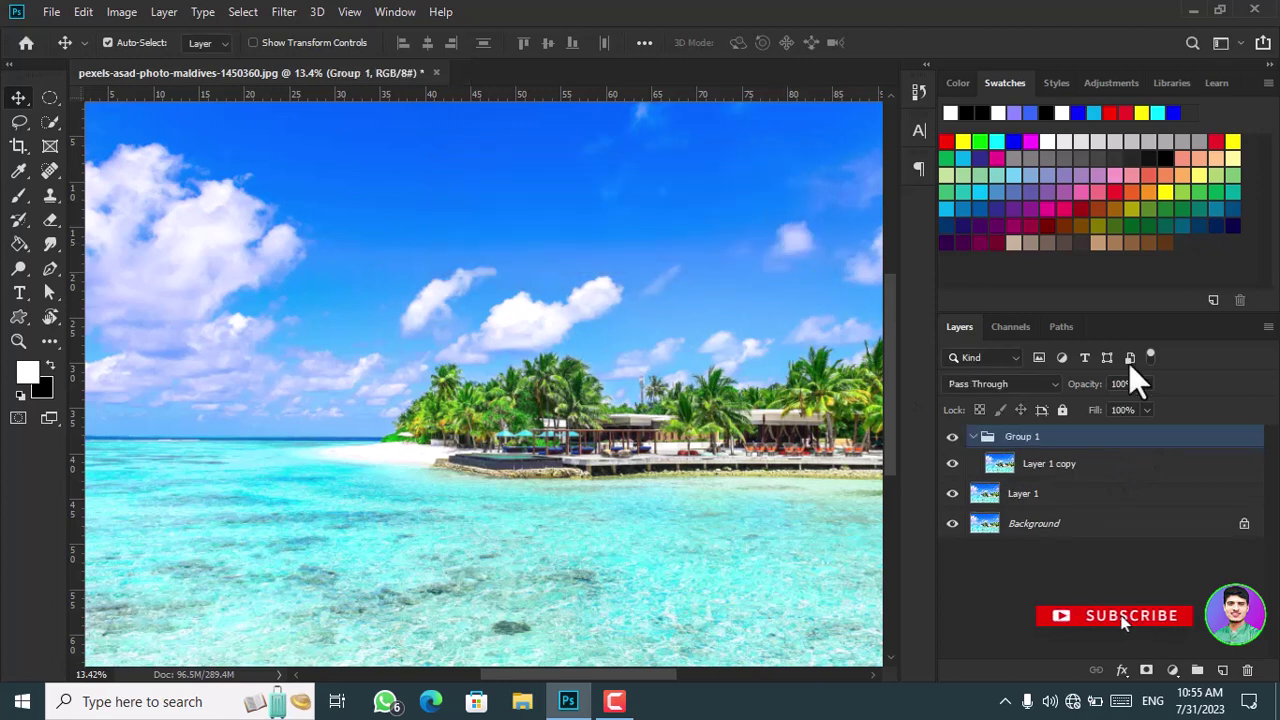
left_click(973, 438)
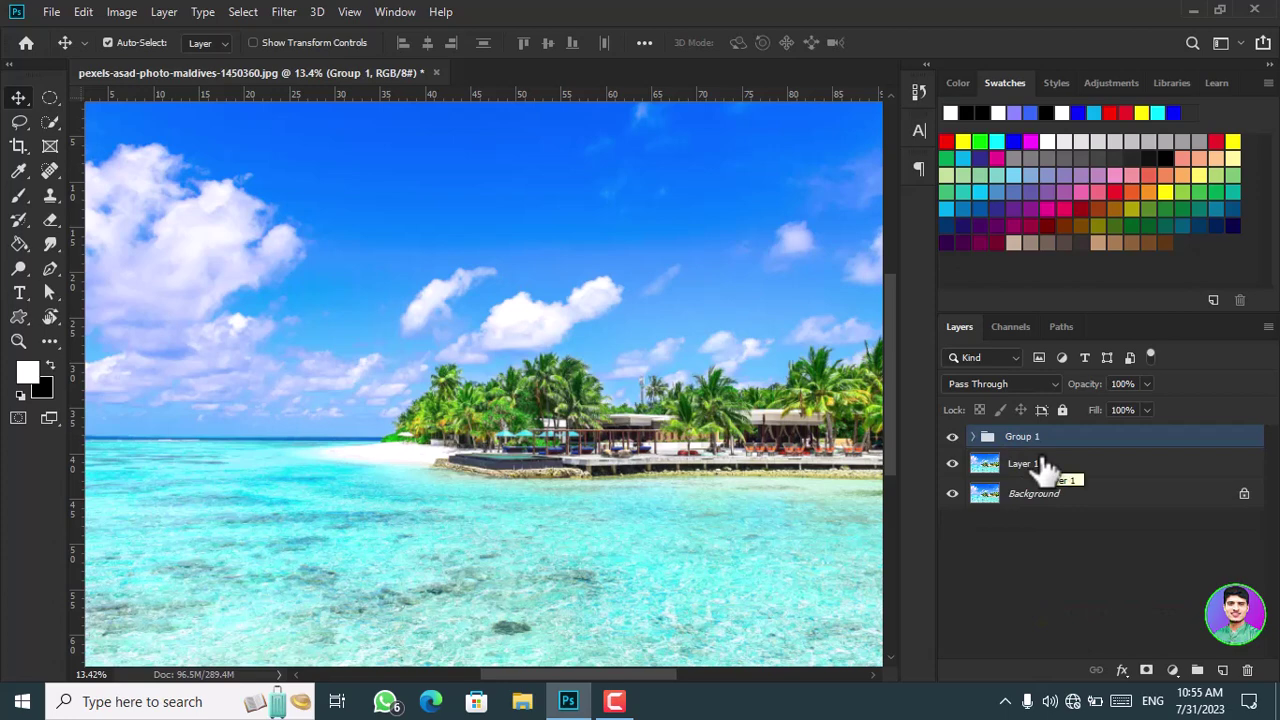
key("ctrl+shift+g")
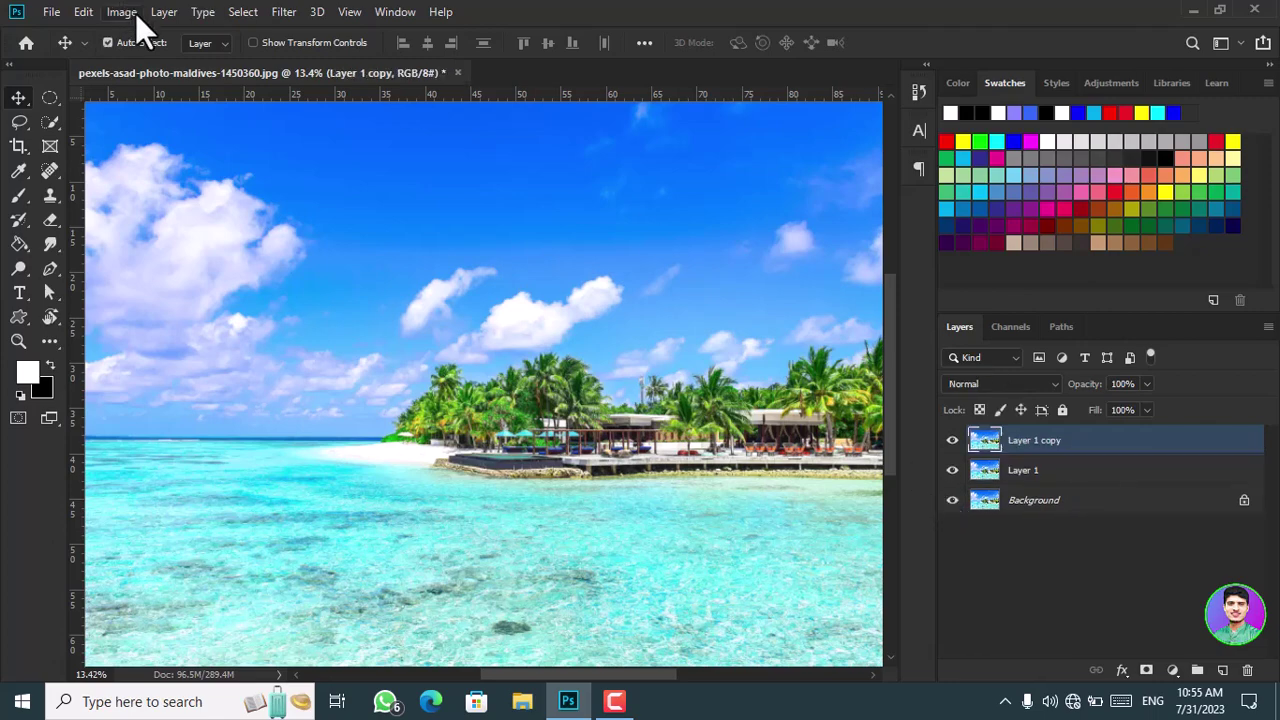
Create a new artboard named Artboard 1 with the Custom preset at 7108 × 4744 px.
left_click(165, 14)
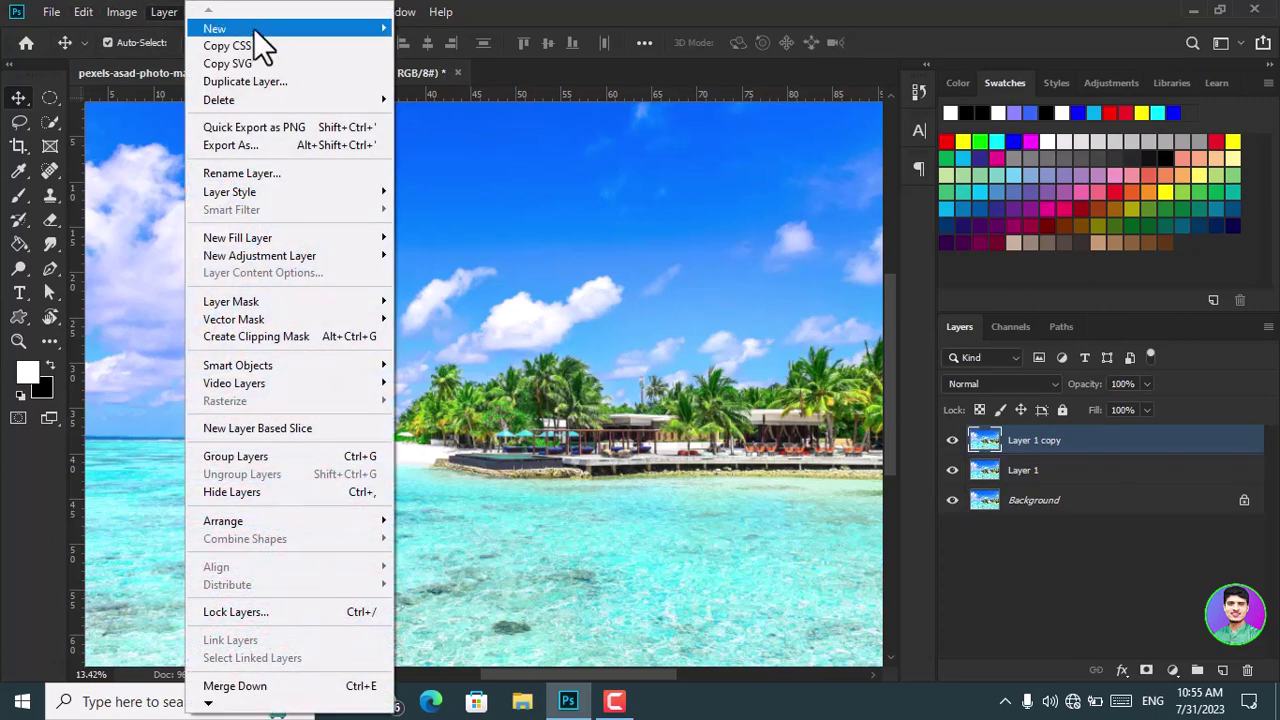
mouse_move(253, 28)
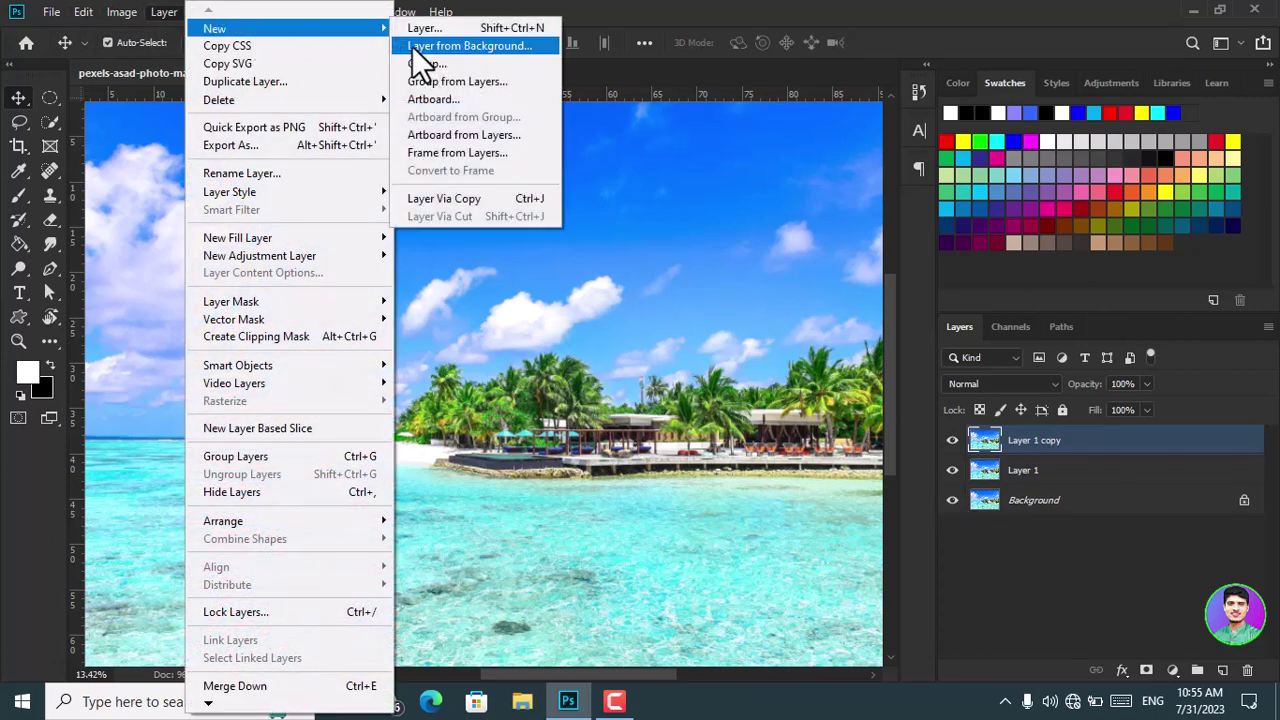
left_click(465, 97)
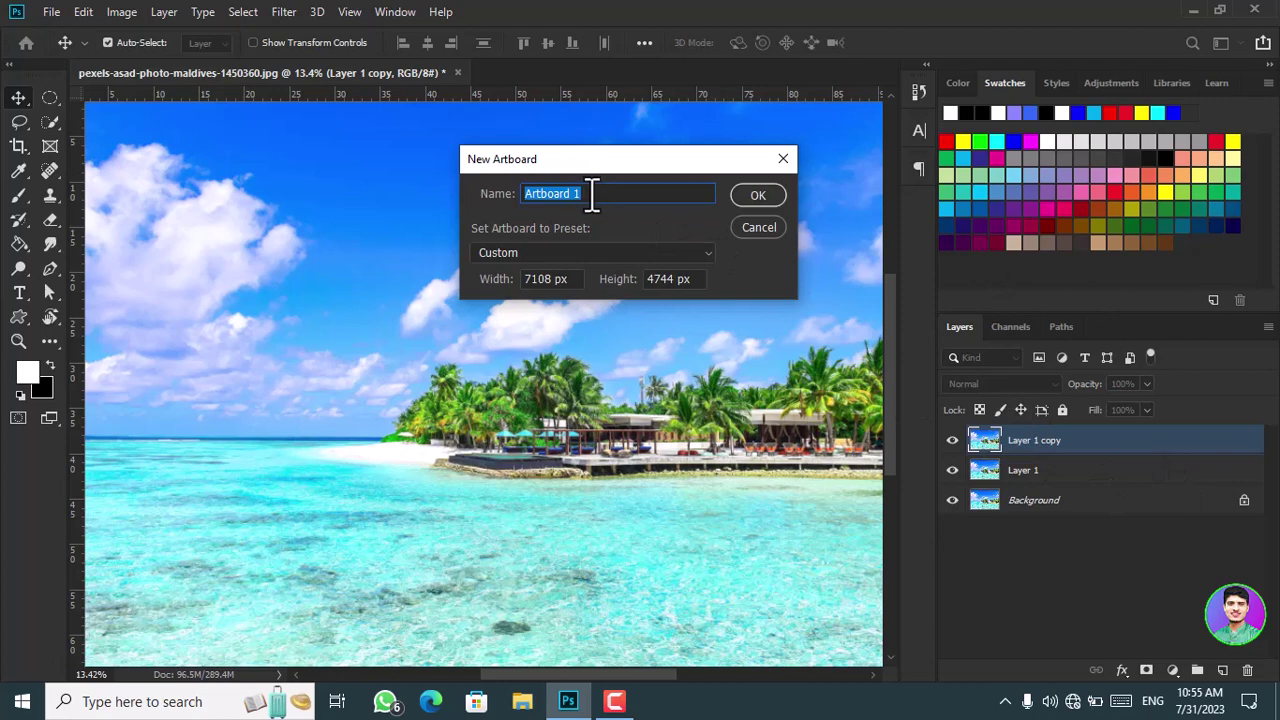
left_click(772, 190)
Narrow Artboard 1 from its left edge to about 3391 px wide and shift the Layer 1 copy image to the right inside it.
scroll(646, 396, "down", 7)
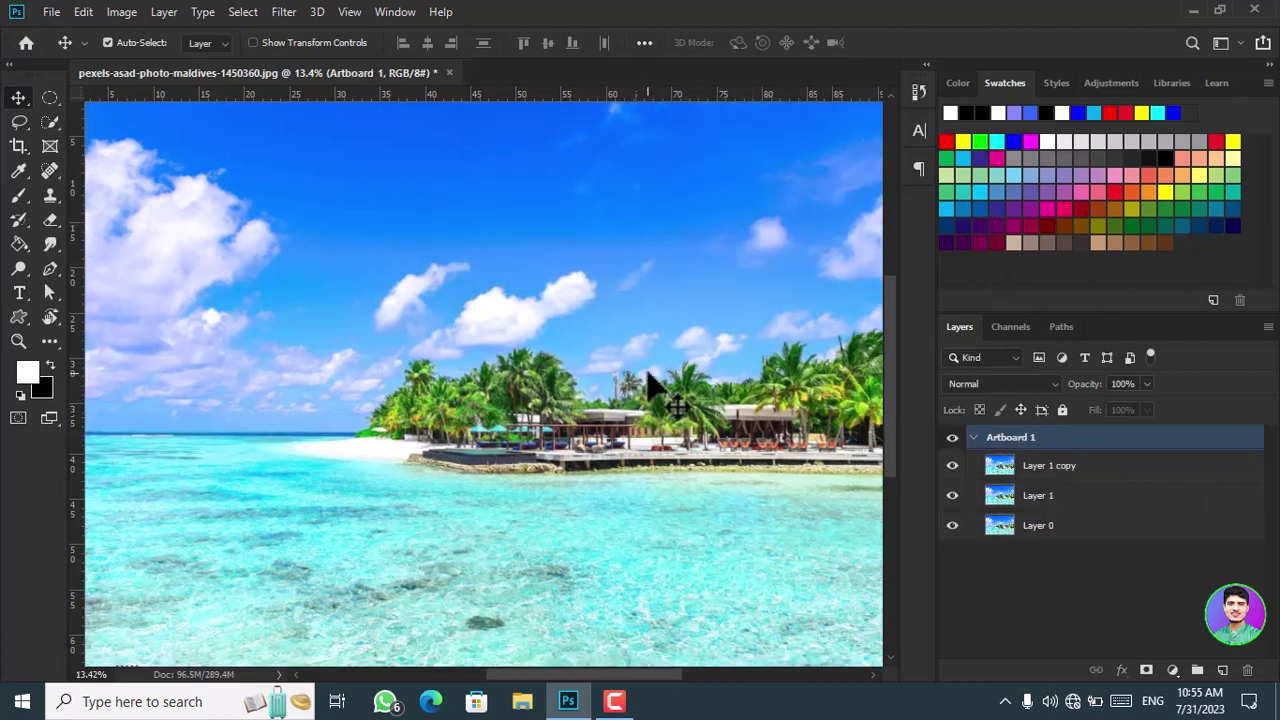
scroll(646, 368, "up", 3)
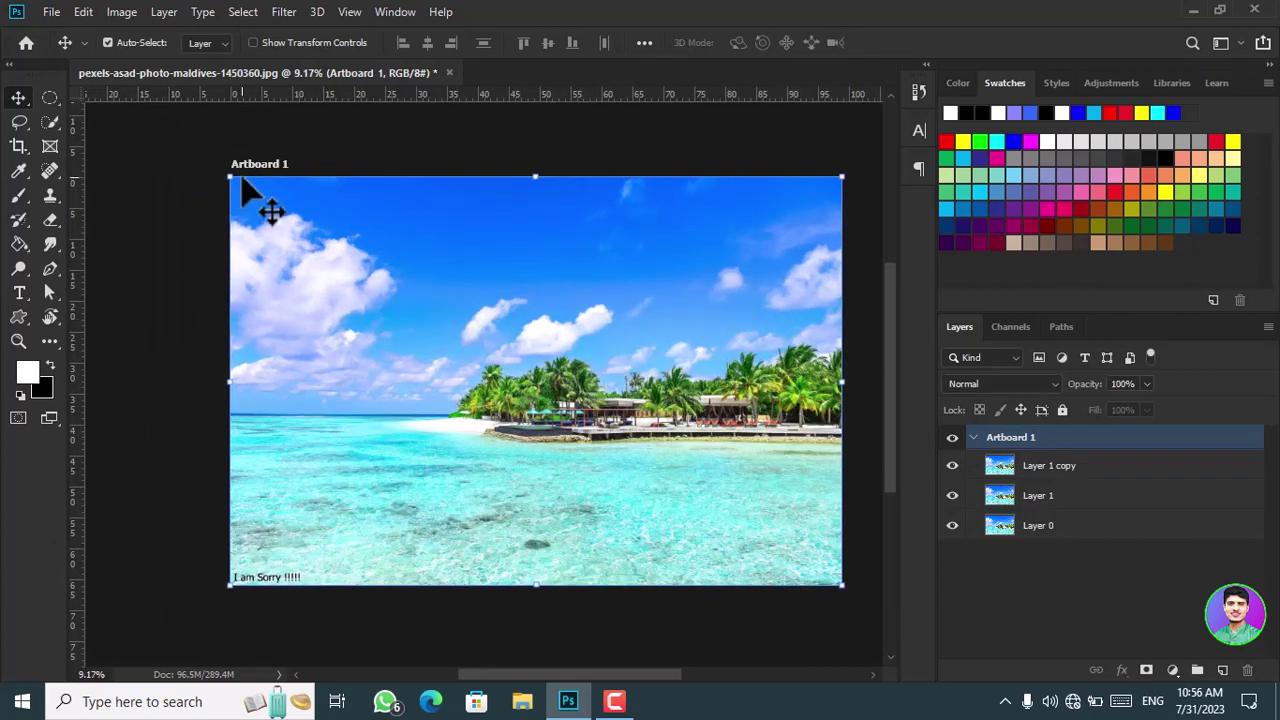
left_click_drag(226, 172, 549, 178)
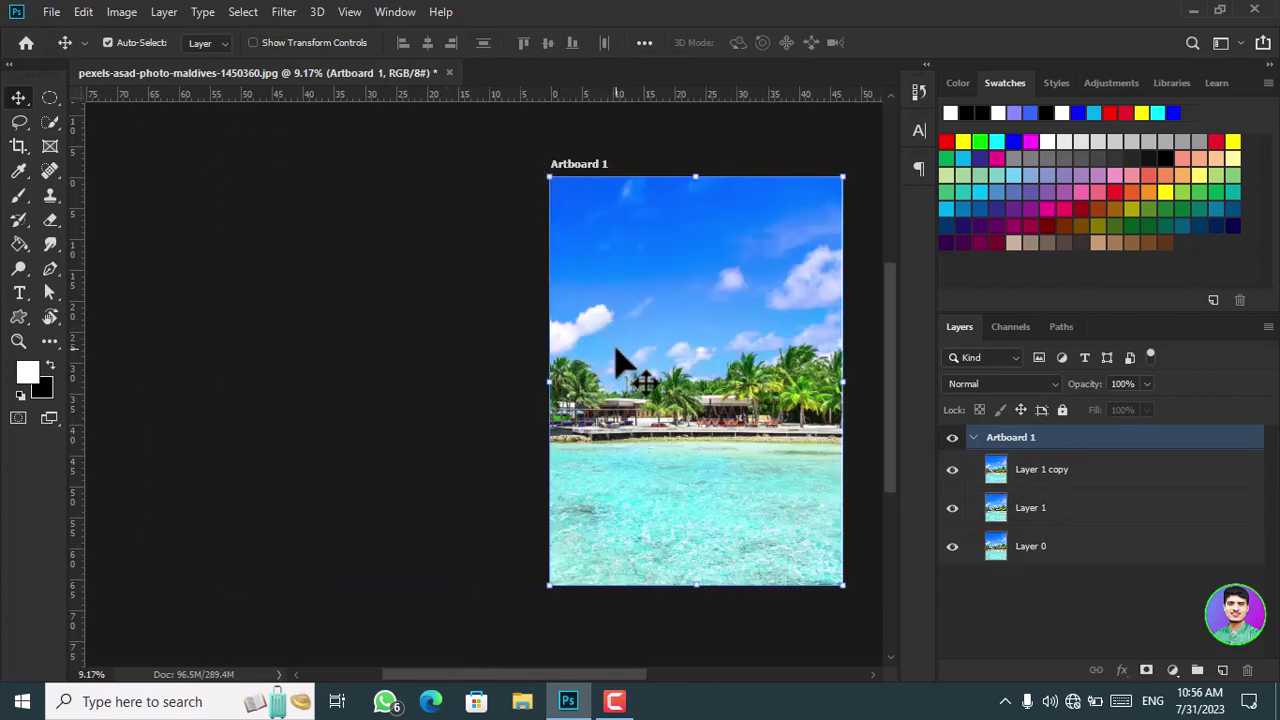
left_click_drag(728, 386, 727, 352)
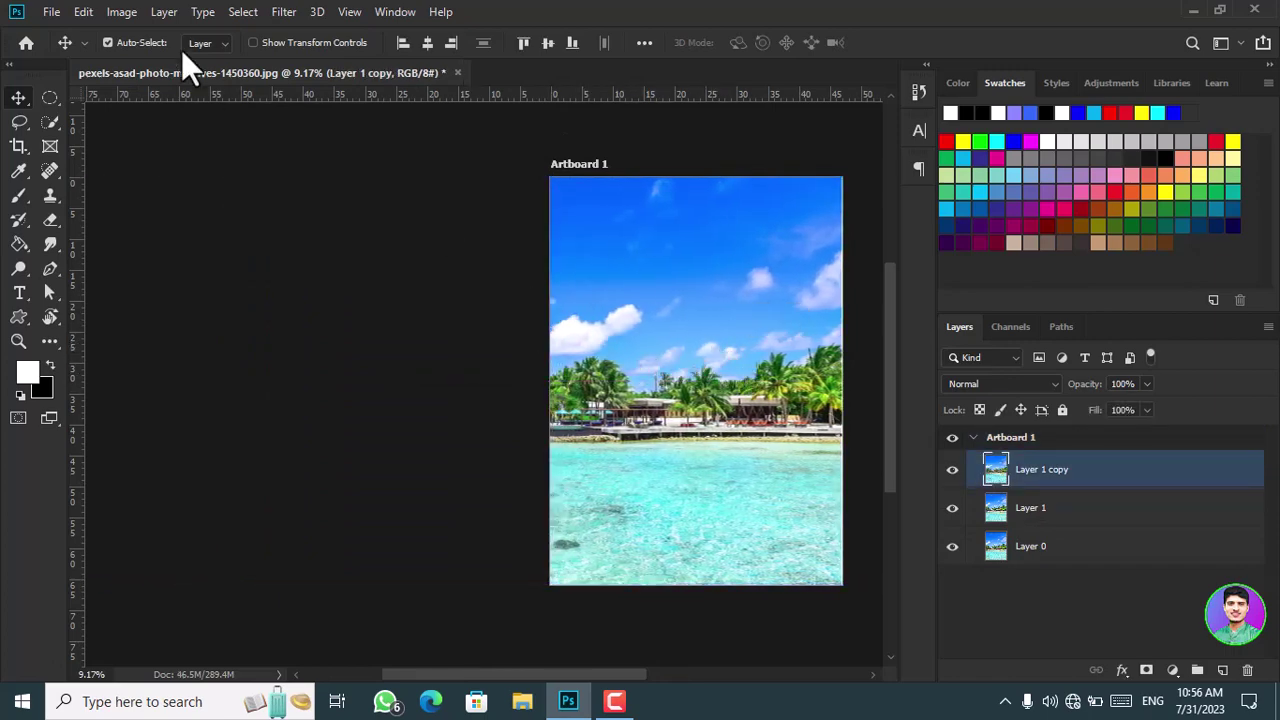
Create a new artboard named Artboard 2 with the Mobile Design preset, 320 × 1024 px.
left_click(170, 12)
mouse_move(214, 30)
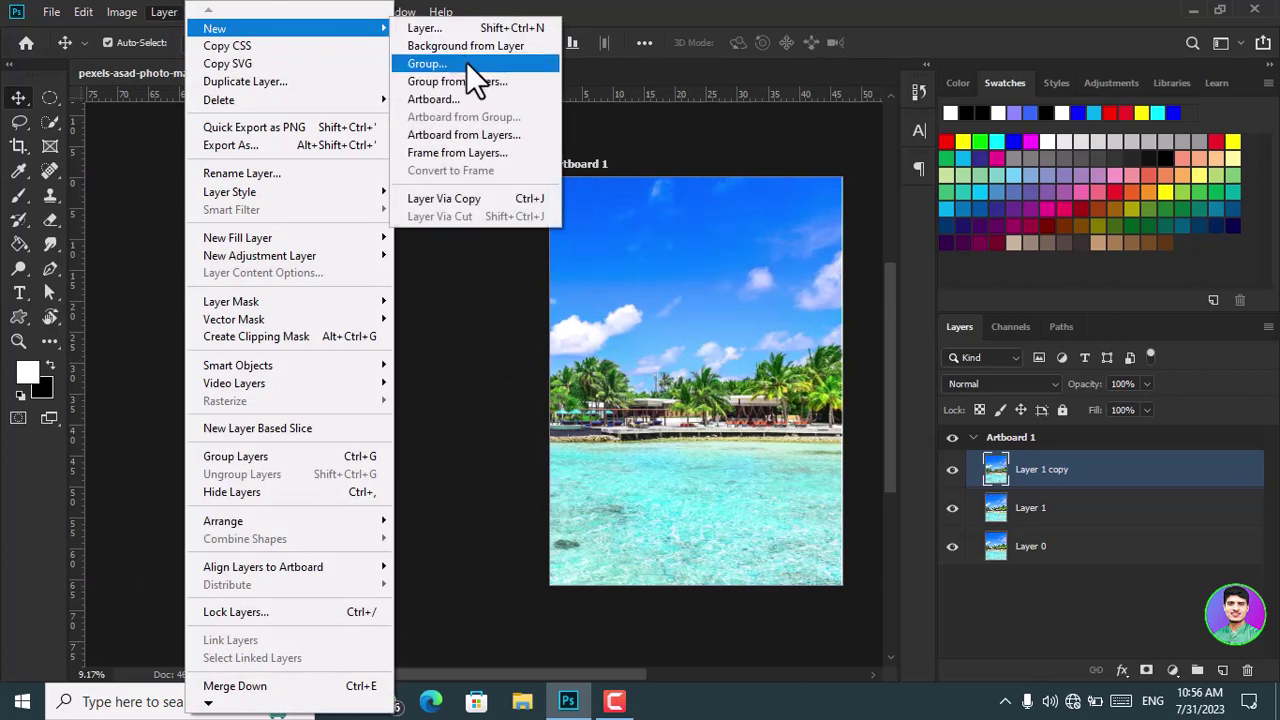
left_click(459, 95)
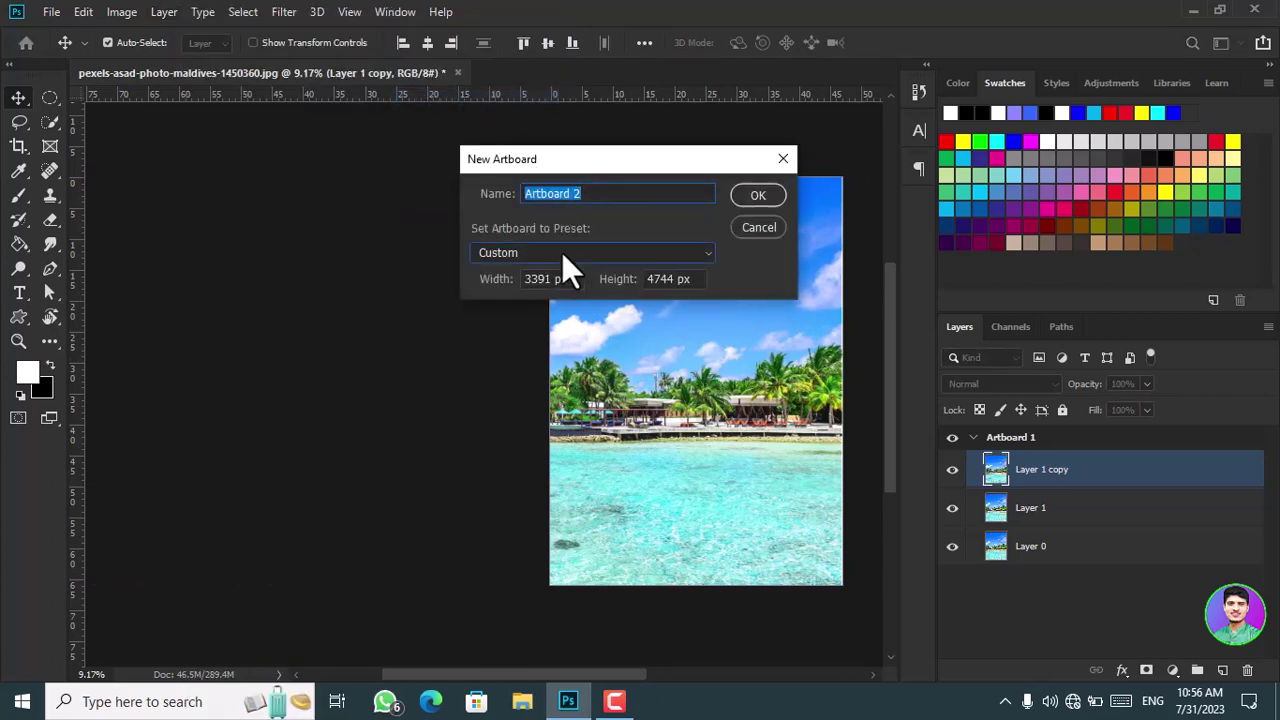
left_click(562, 252)
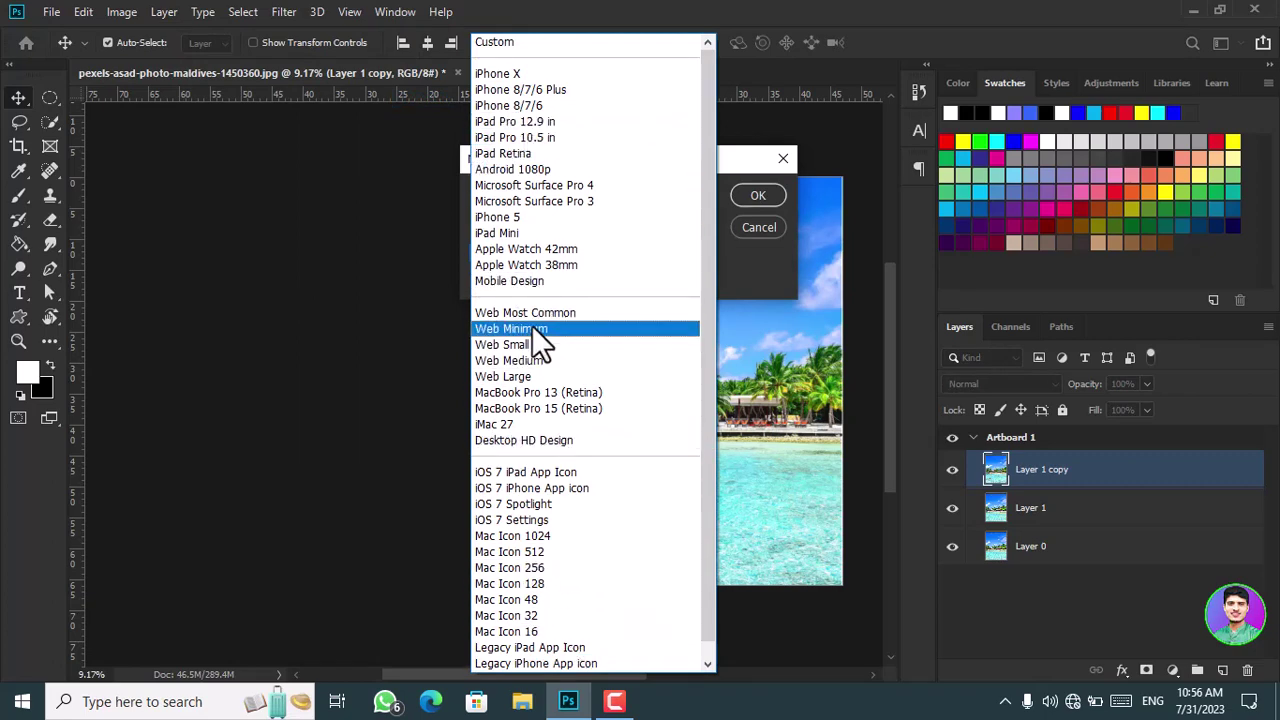
left_click(545, 282)
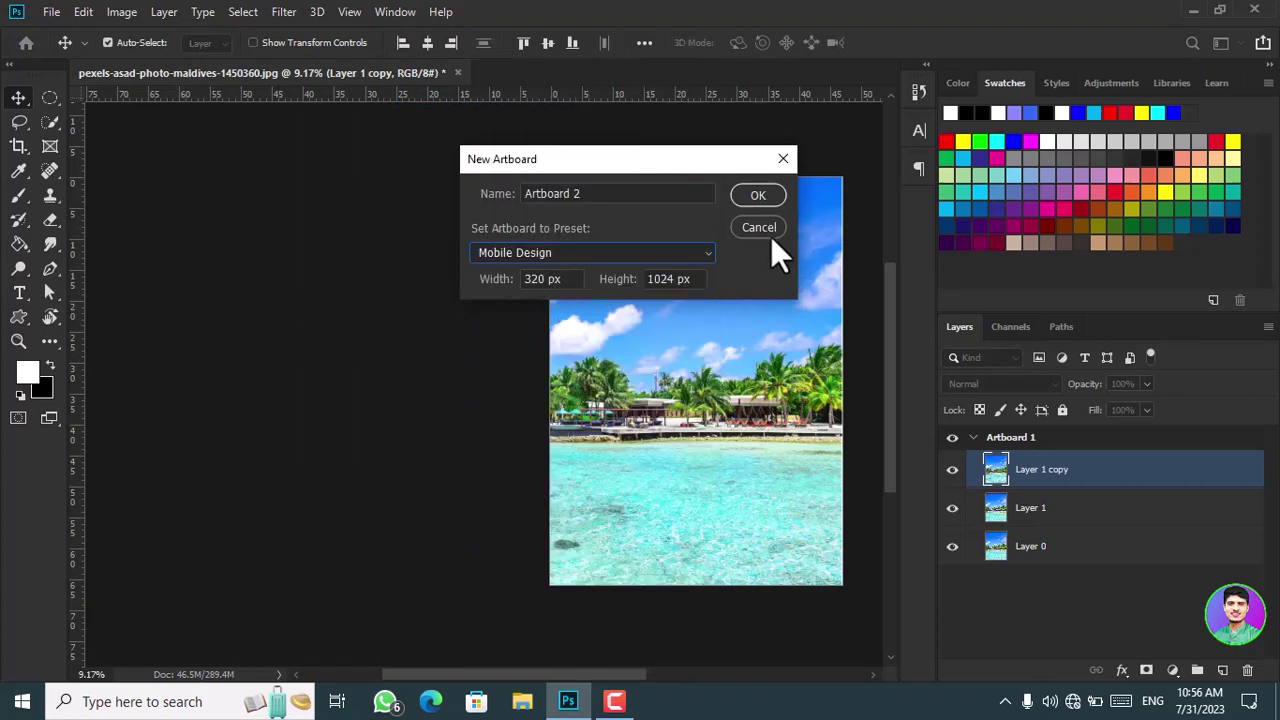
left_click(760, 194)
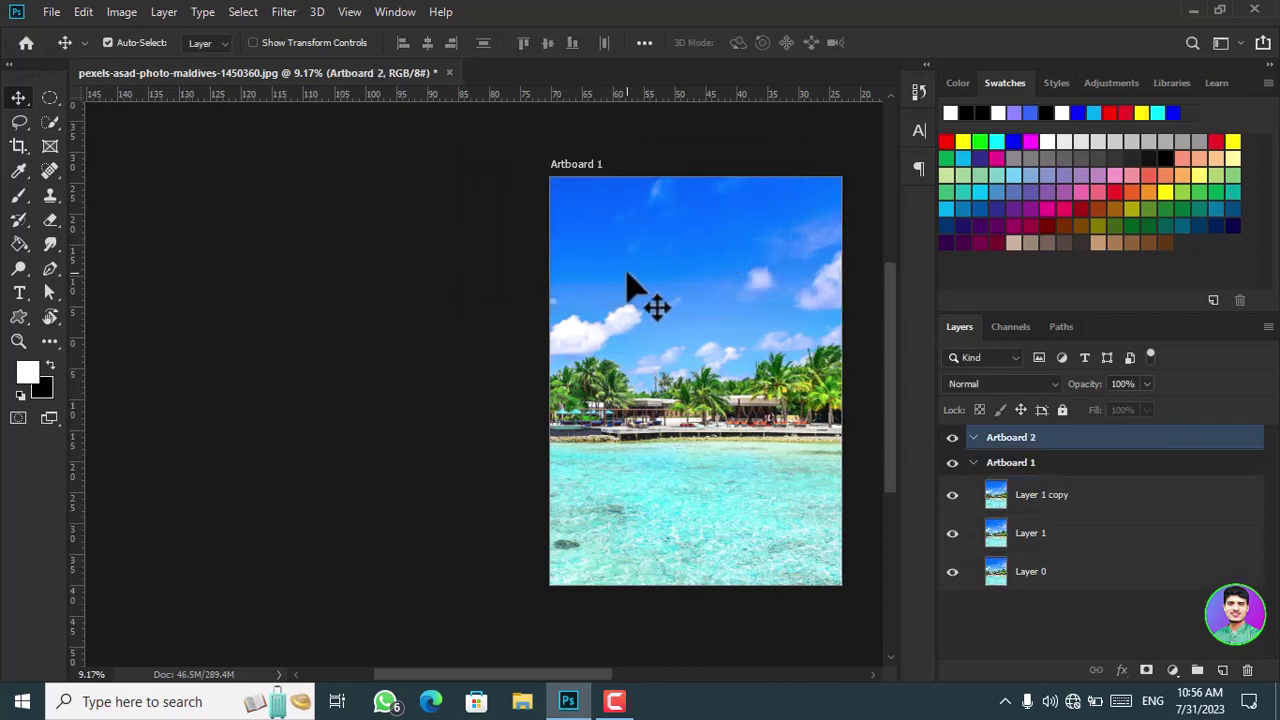
Delete Artboard 1 together with its layers and inspect the blank Artboard 2 up close.
left_click(1076, 452)
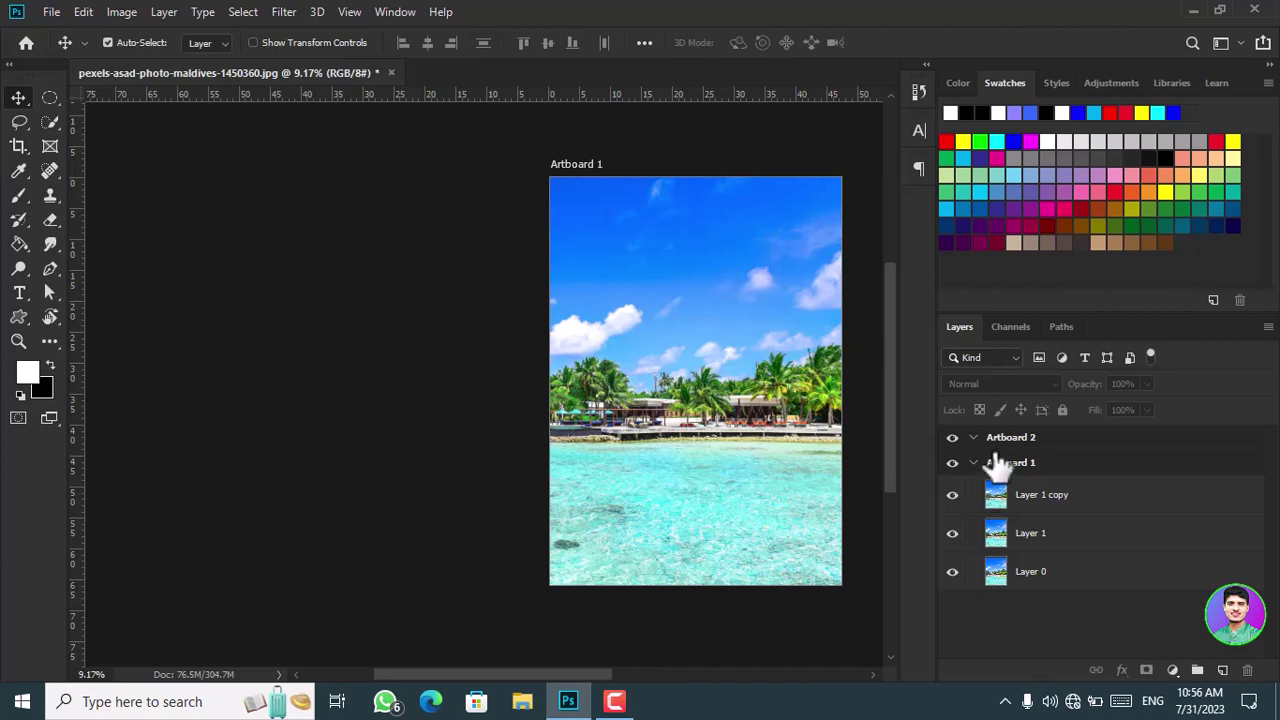
left_click(994, 463)
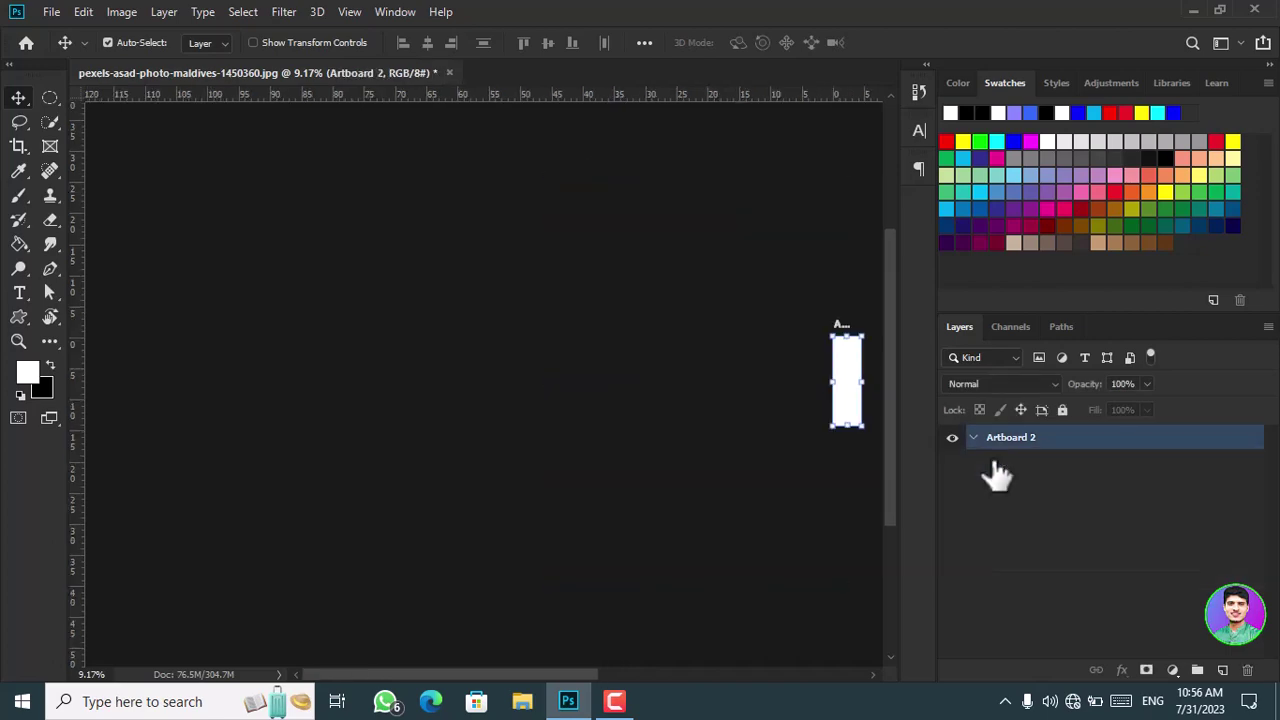
scroll(815, 430, "up", 5)
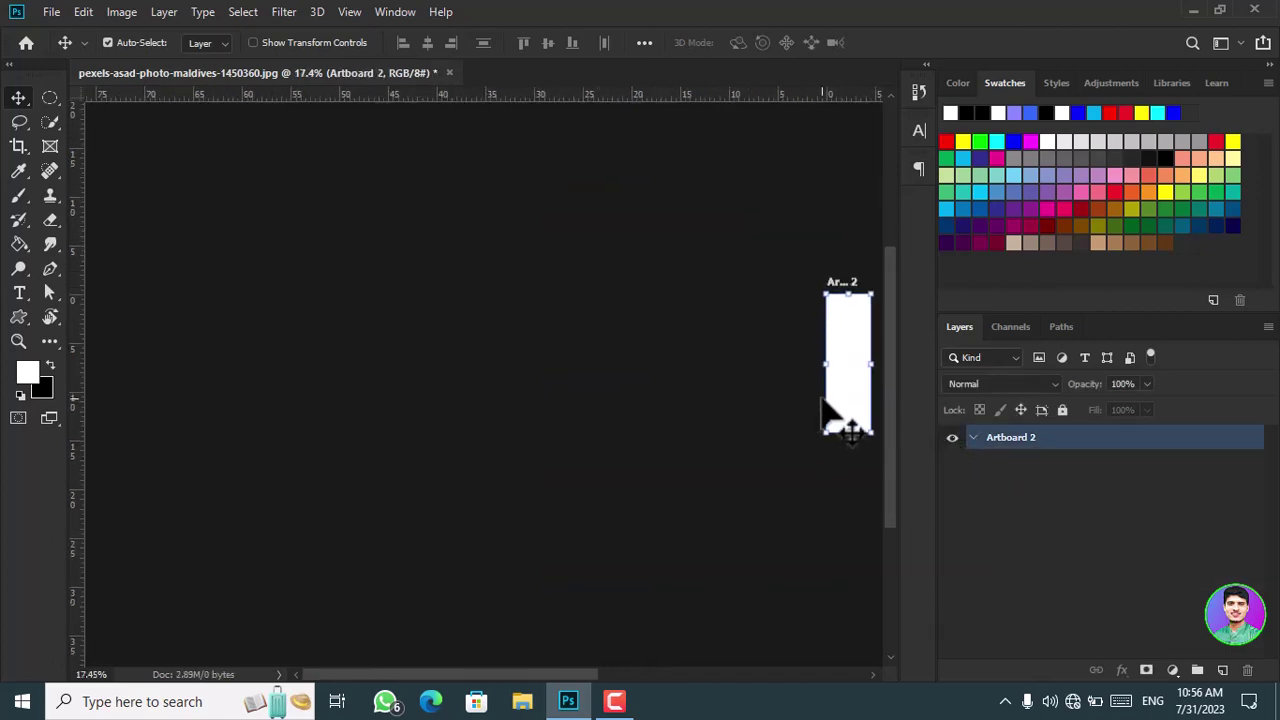
left_click_drag(846, 391, 488, 423)
scroll(491, 437, "up", 5)
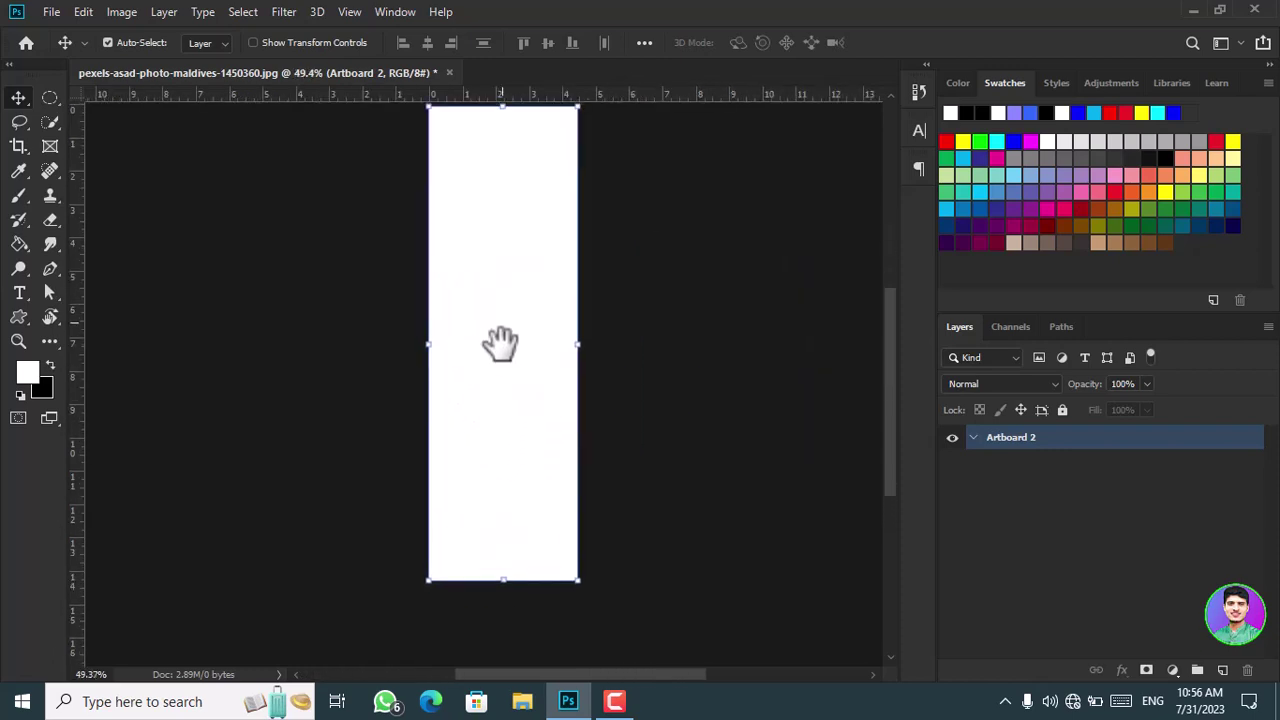
mouse_move(500, 343)
left_mouse_down()
mouse_move(489, 398)
mouse_move(491, 364)
left_mouse_up()
scroll(491, 366, "up", 2)
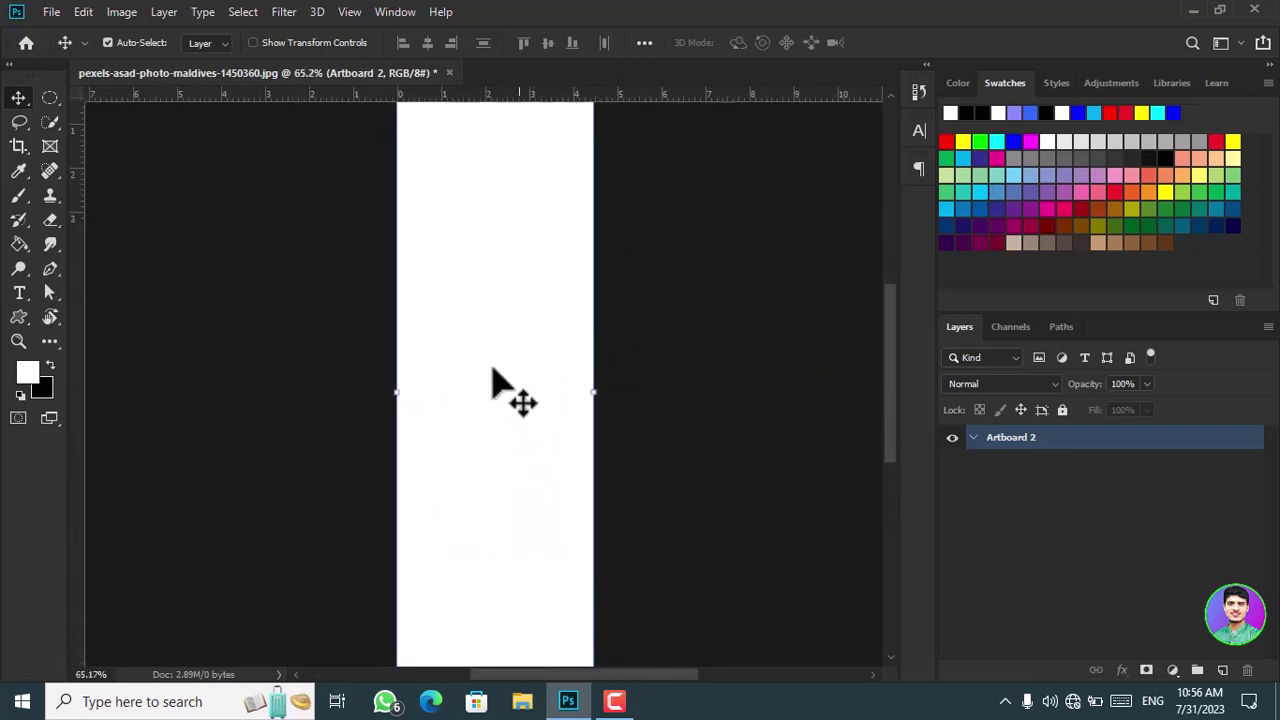
scroll(497, 384, "down", 2)
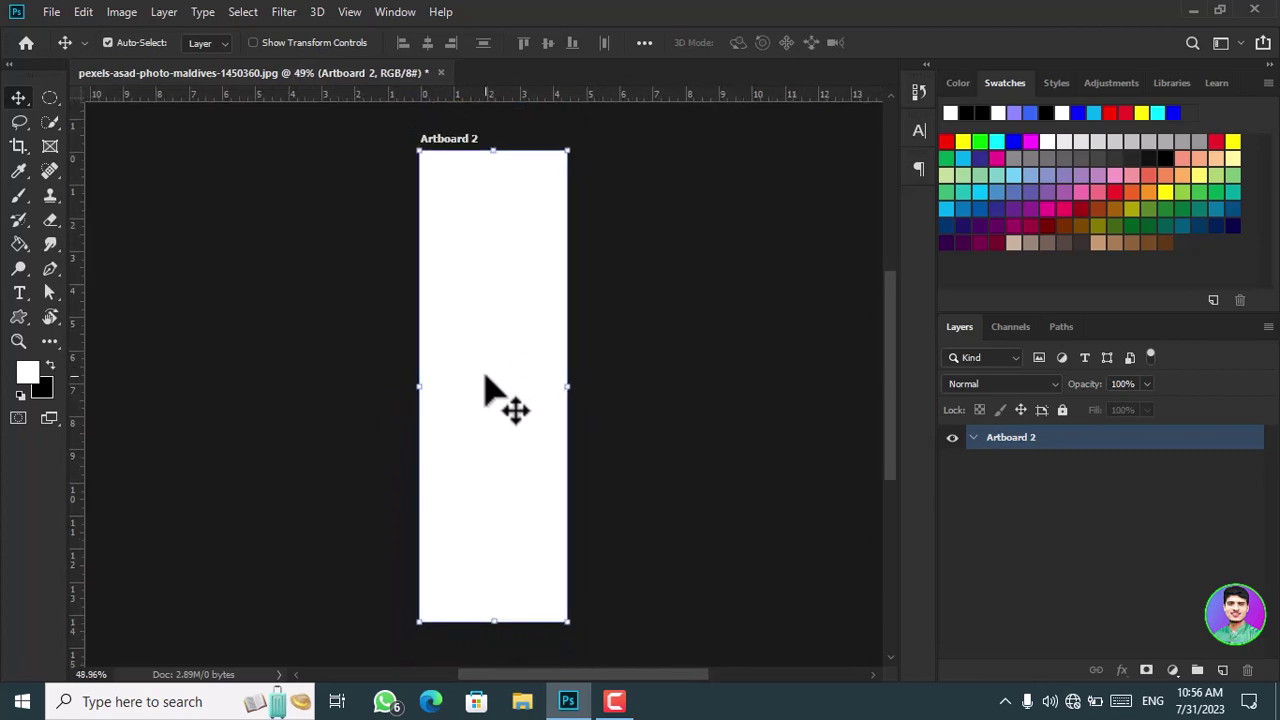
Undo all artboard changes back to the locked Background with its two duplicate layers.
key("ctrl+z")
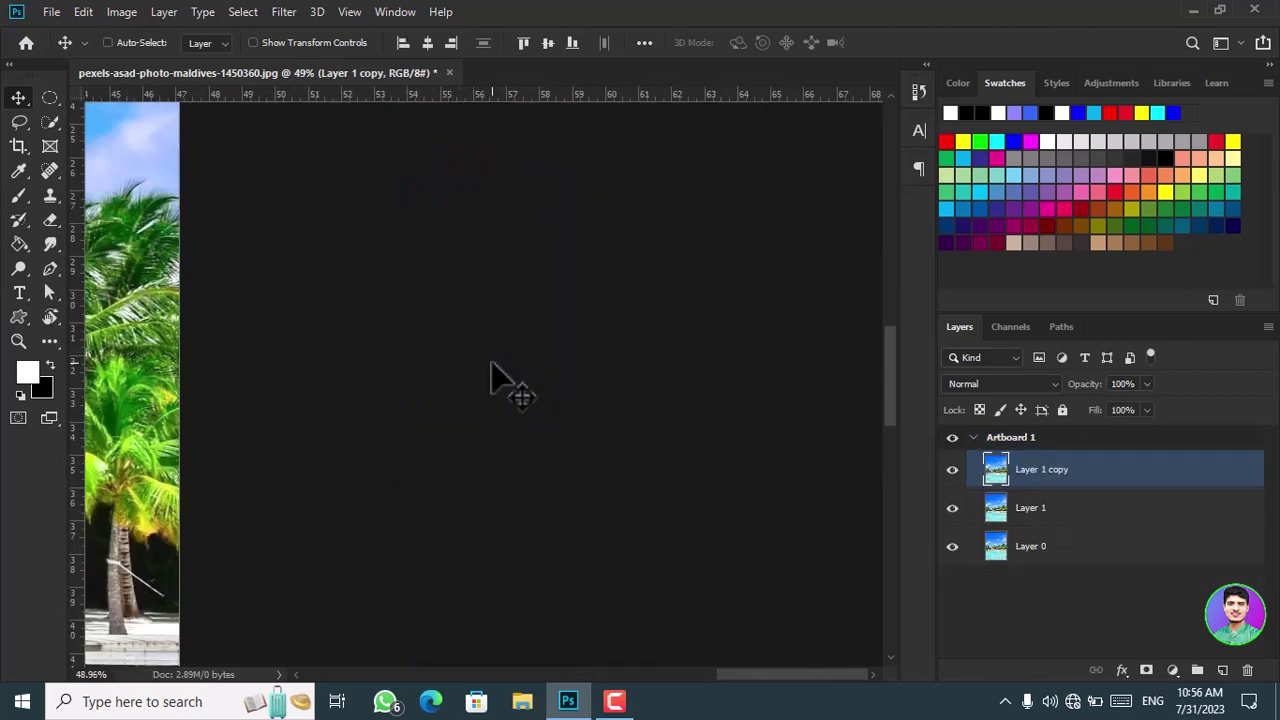
scroll(537, 389, "down", 2)
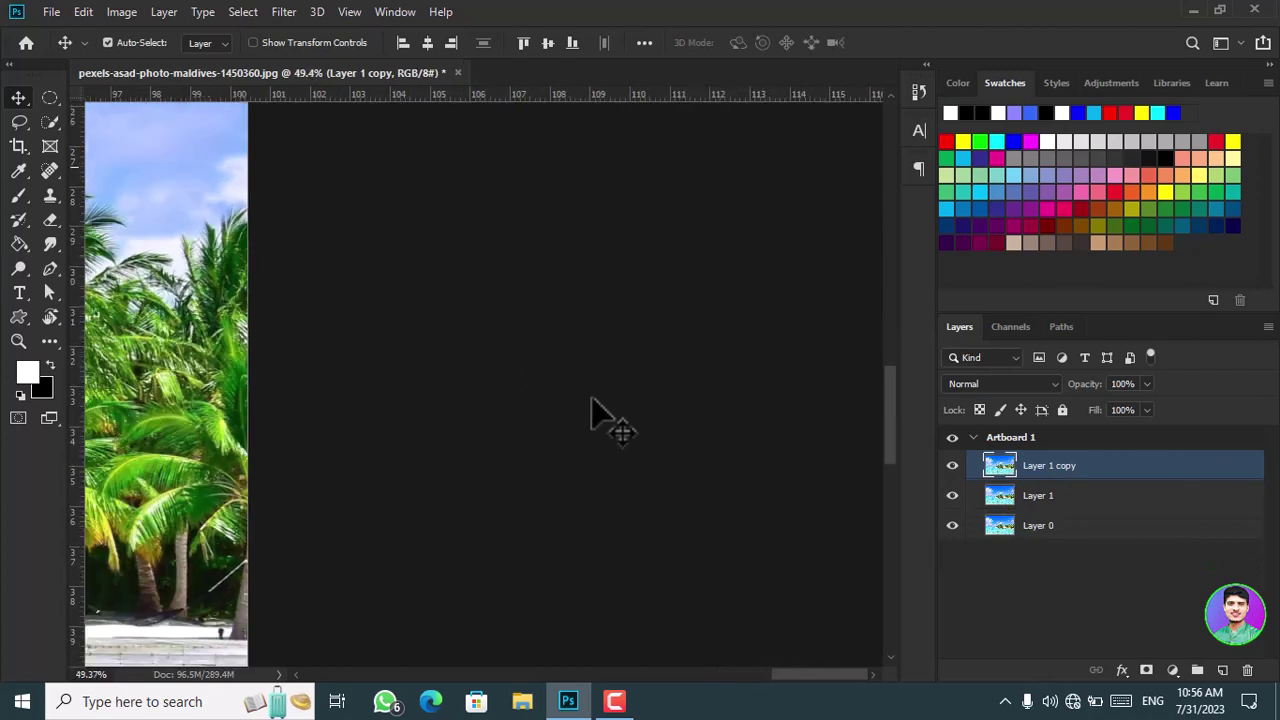
scroll(597, 412, "down", 5)
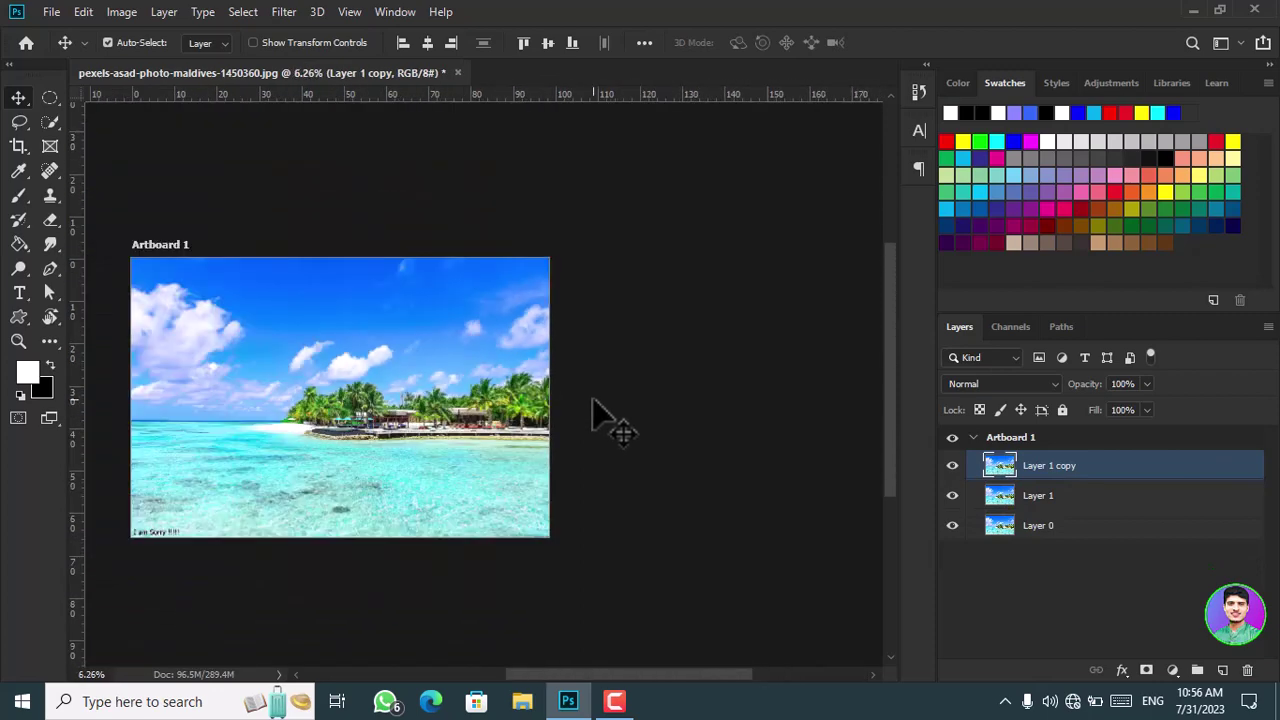
left_click_drag(580, 386, 658, 386)
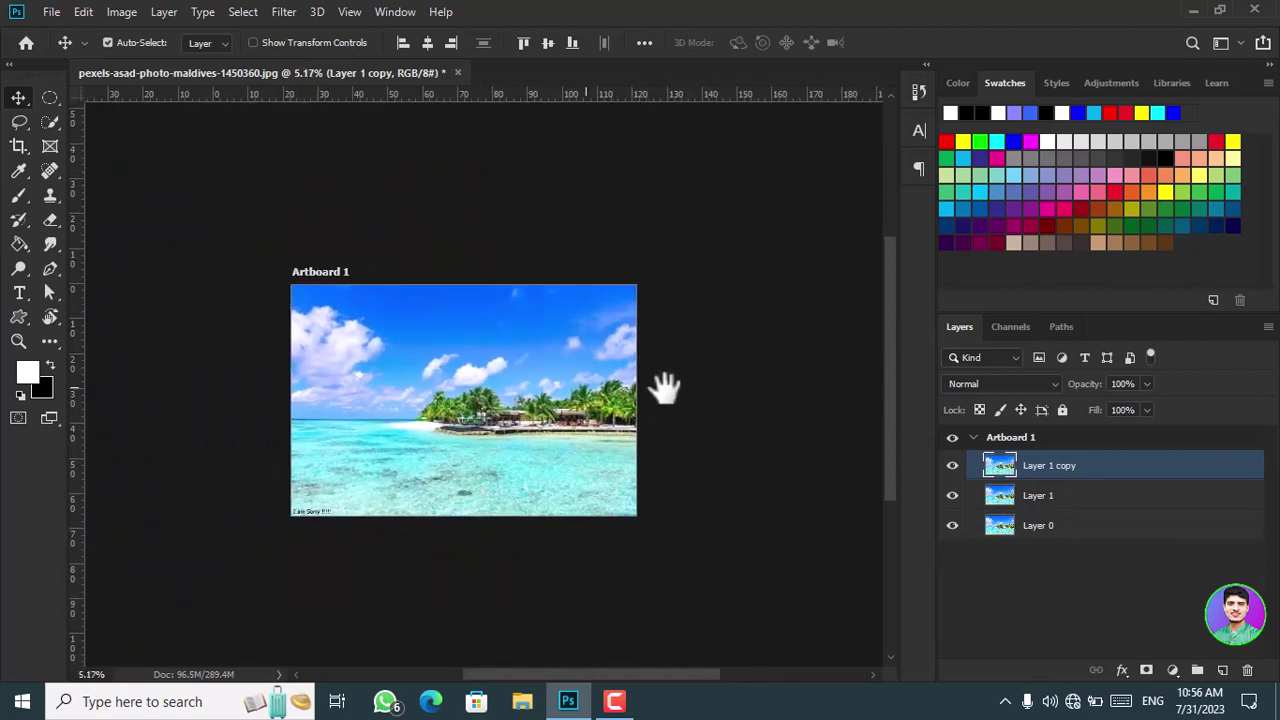
left_click(1137, 440)
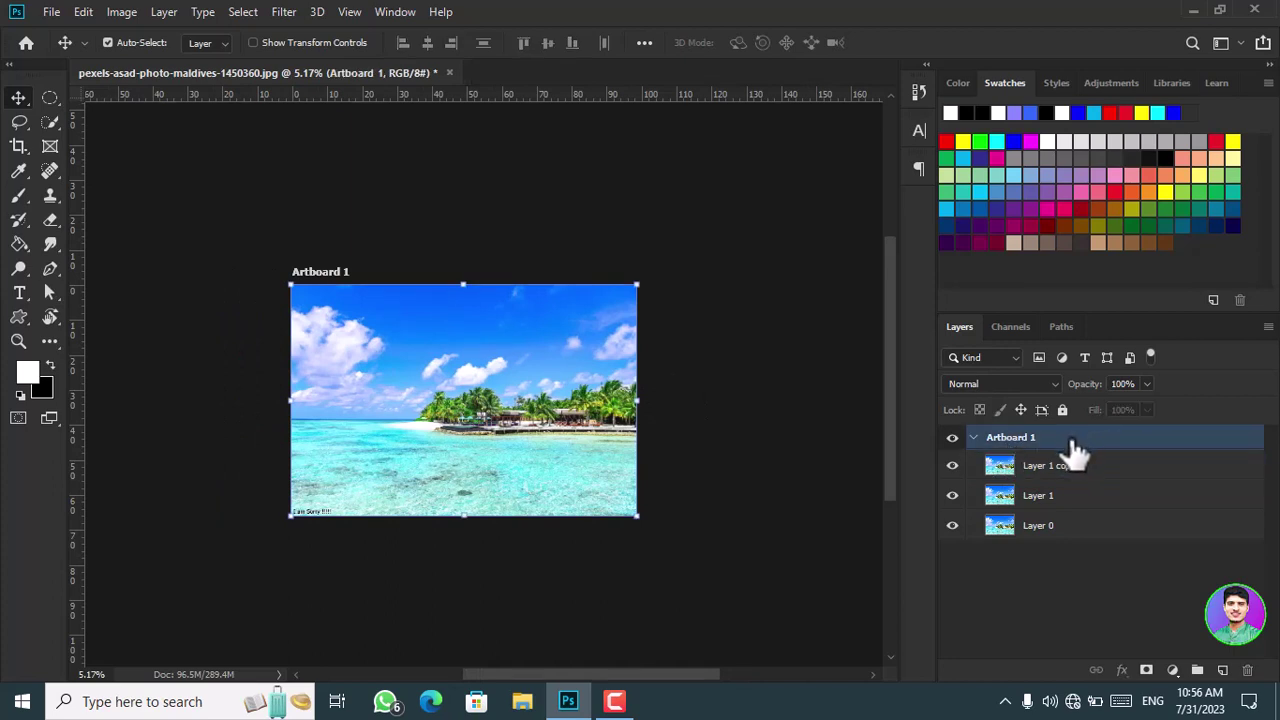
key("ctrl+z")
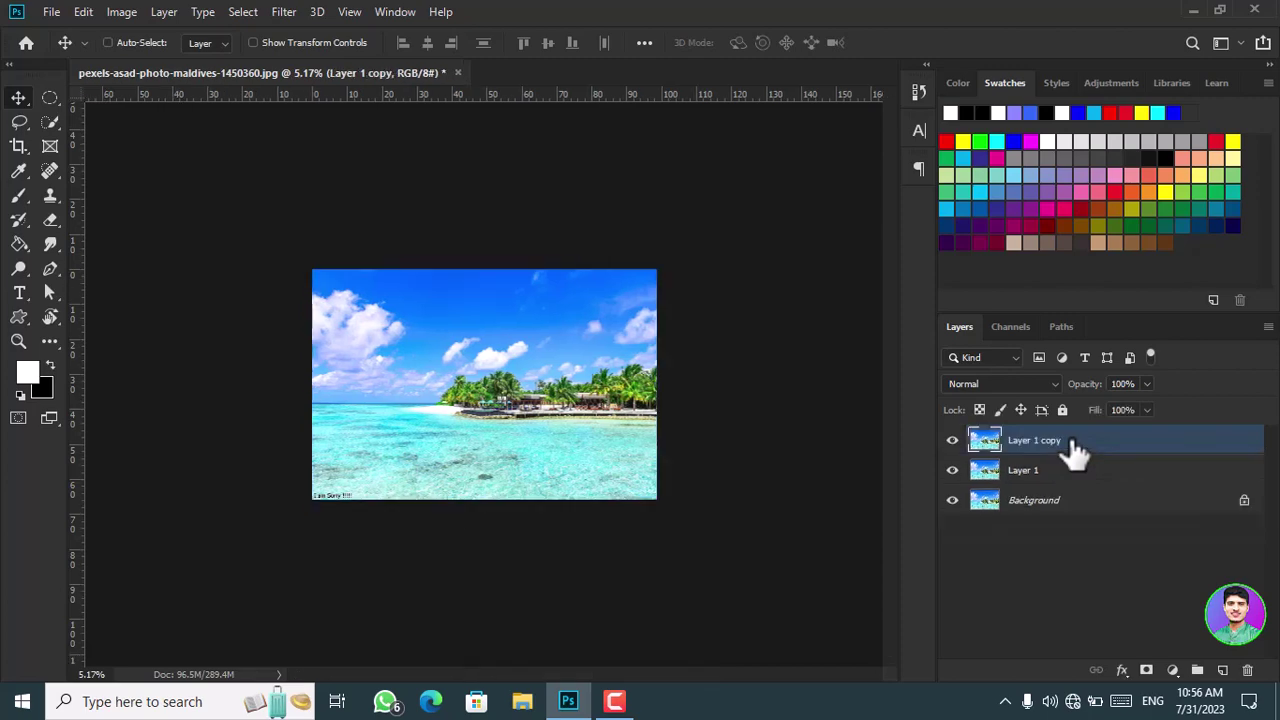
Create an artboard from the selected layer, named Artboard 1 with the Custom preset at 7108 × 4744 px, and check its layers.
left_click(150, 11)
mouse_move(237, 28)
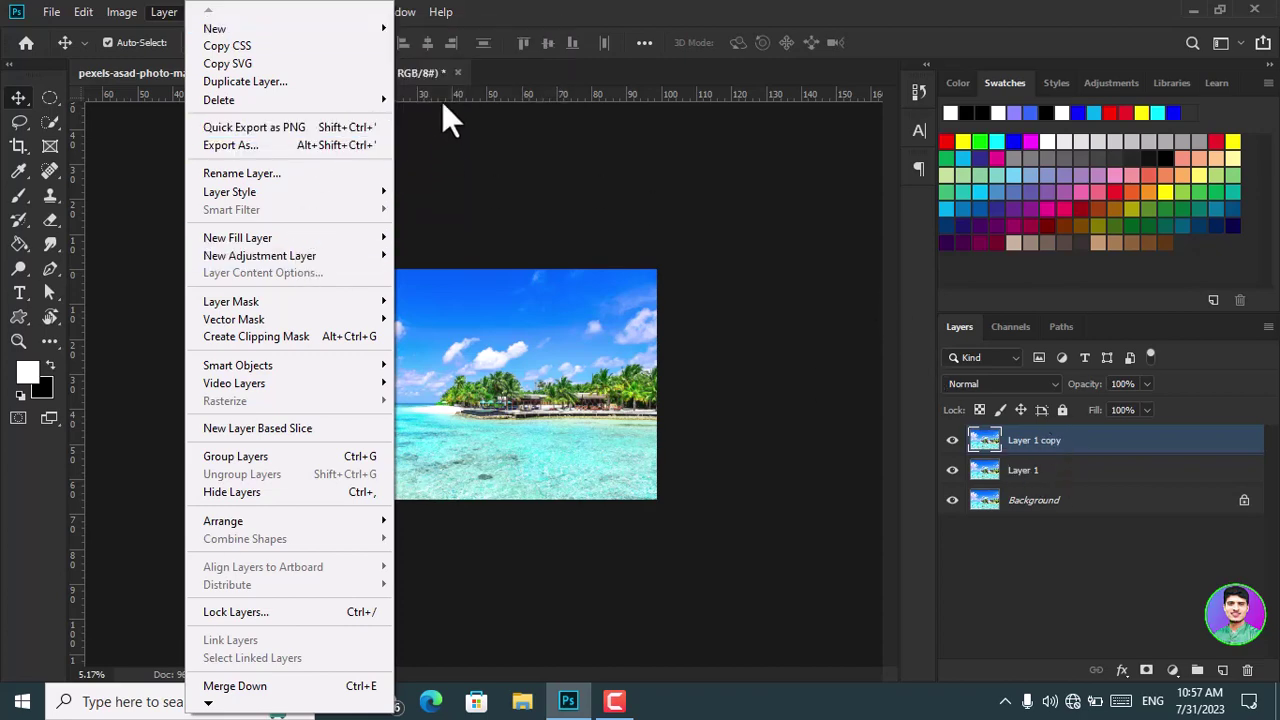
left_click(165, 18)
left_click(177, 17)
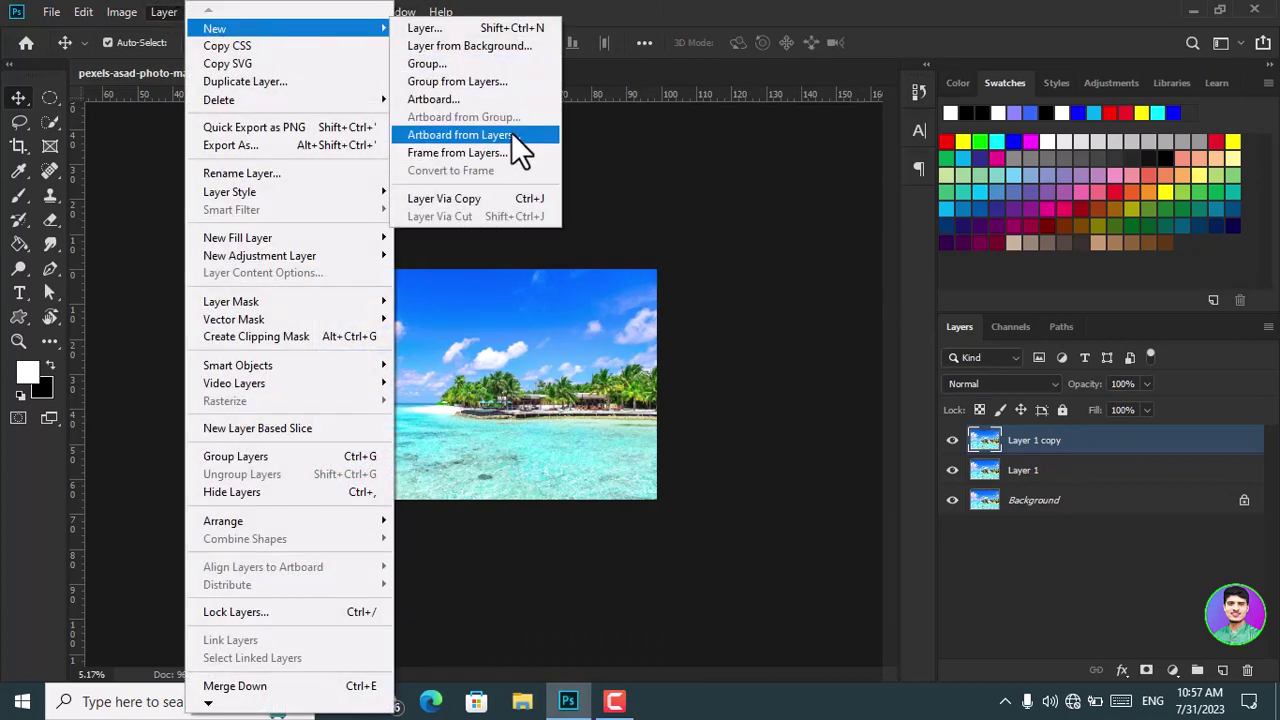
left_click(511, 134)
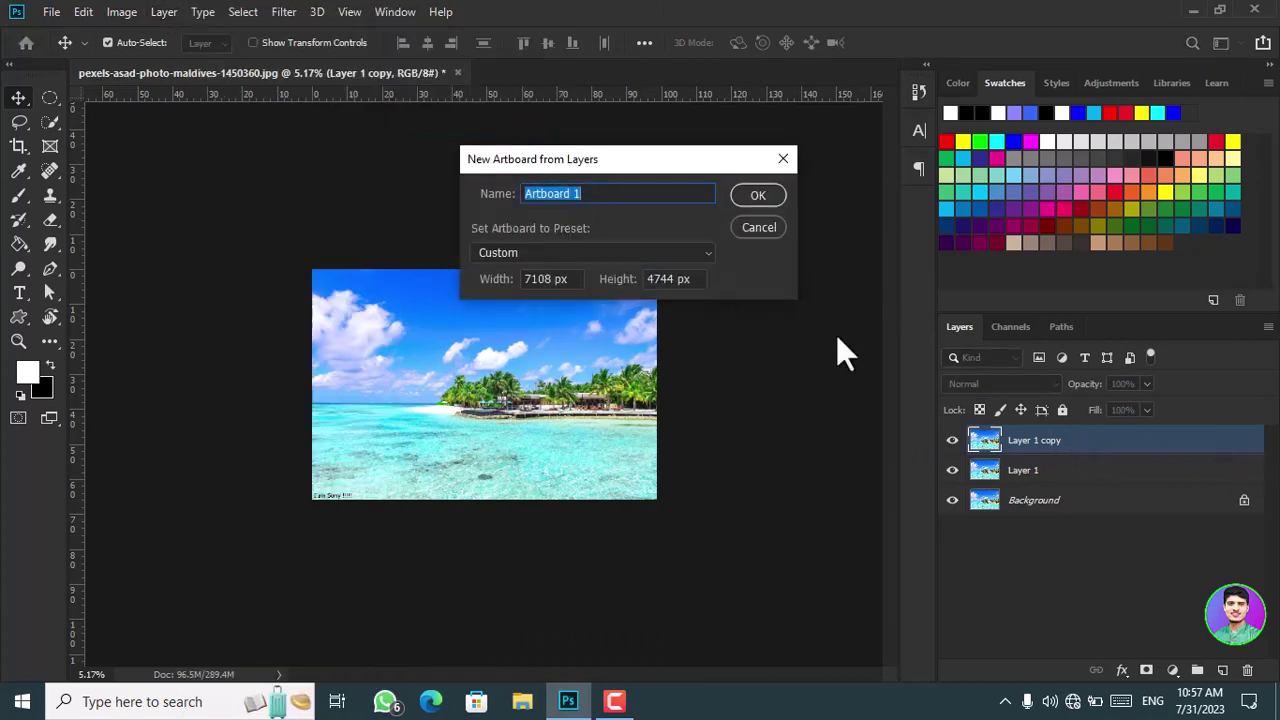
left_click(758, 192)
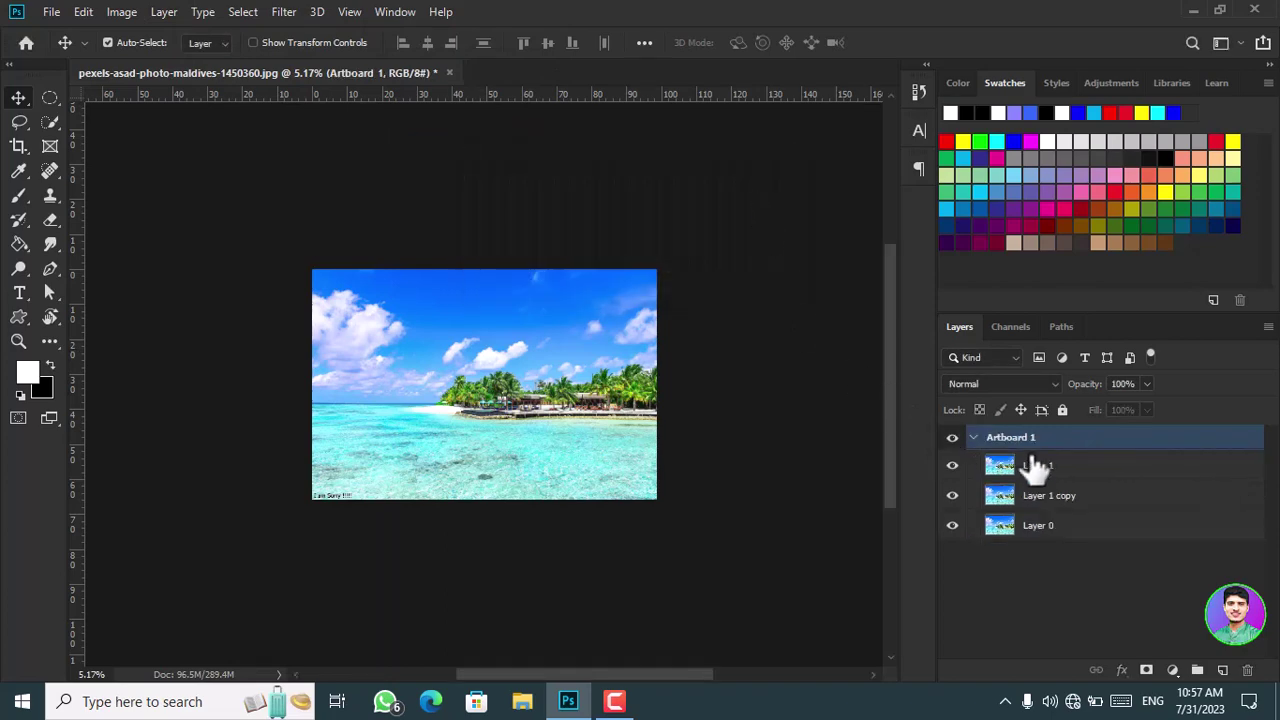
left_click(973, 439)
left_click(973, 439)
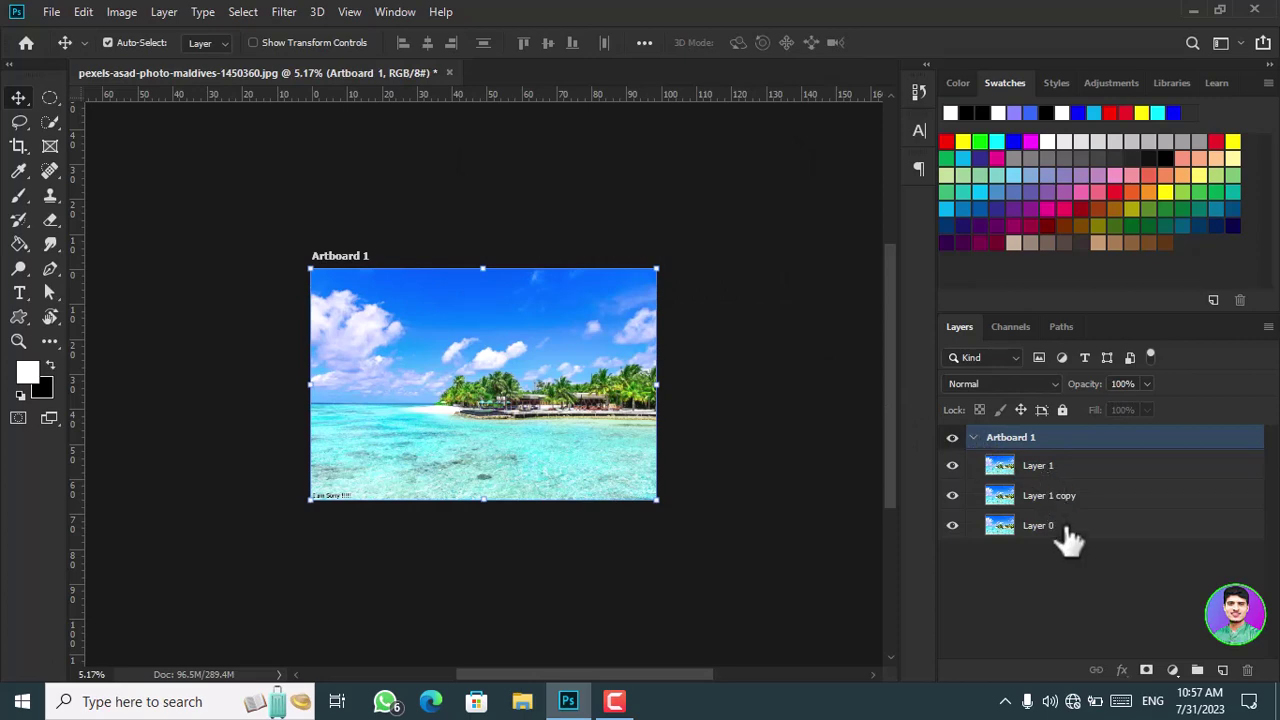
Undo the artboard creation and the last layer duplication, back to Layer 1 above the locked Background.
key("ctrl")
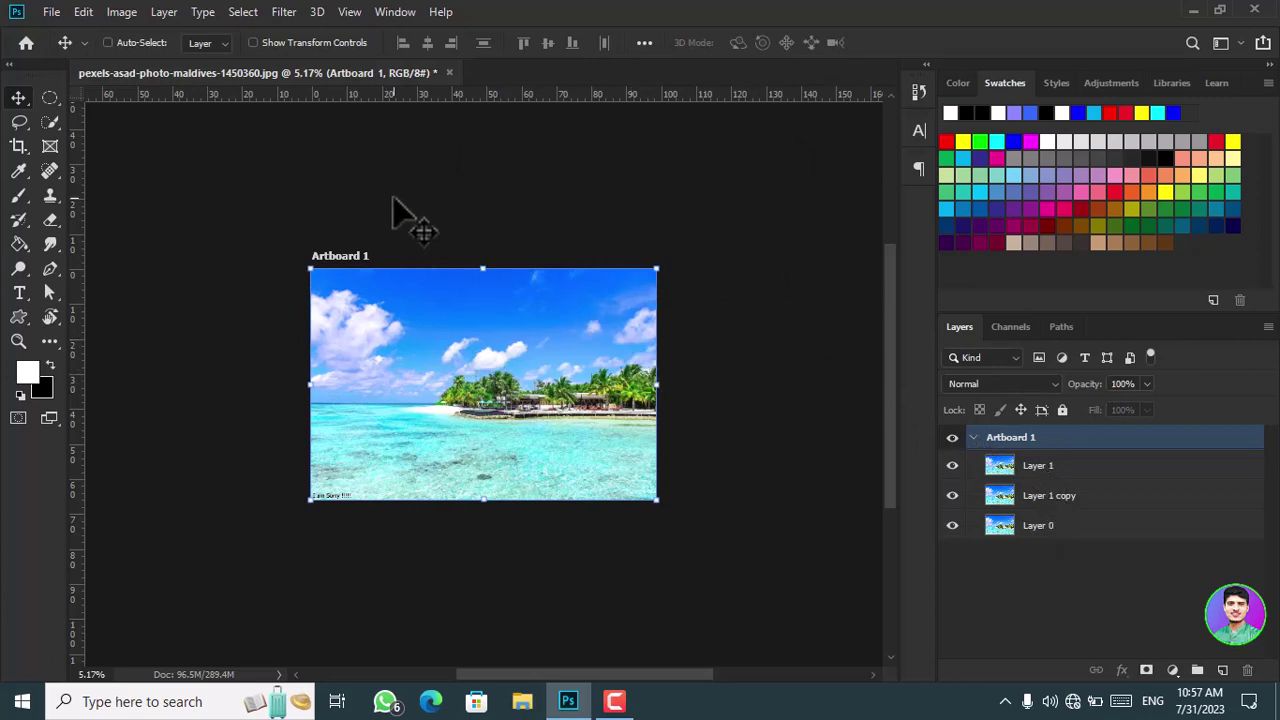
key("ctrl+z")
key("ctrl+z")
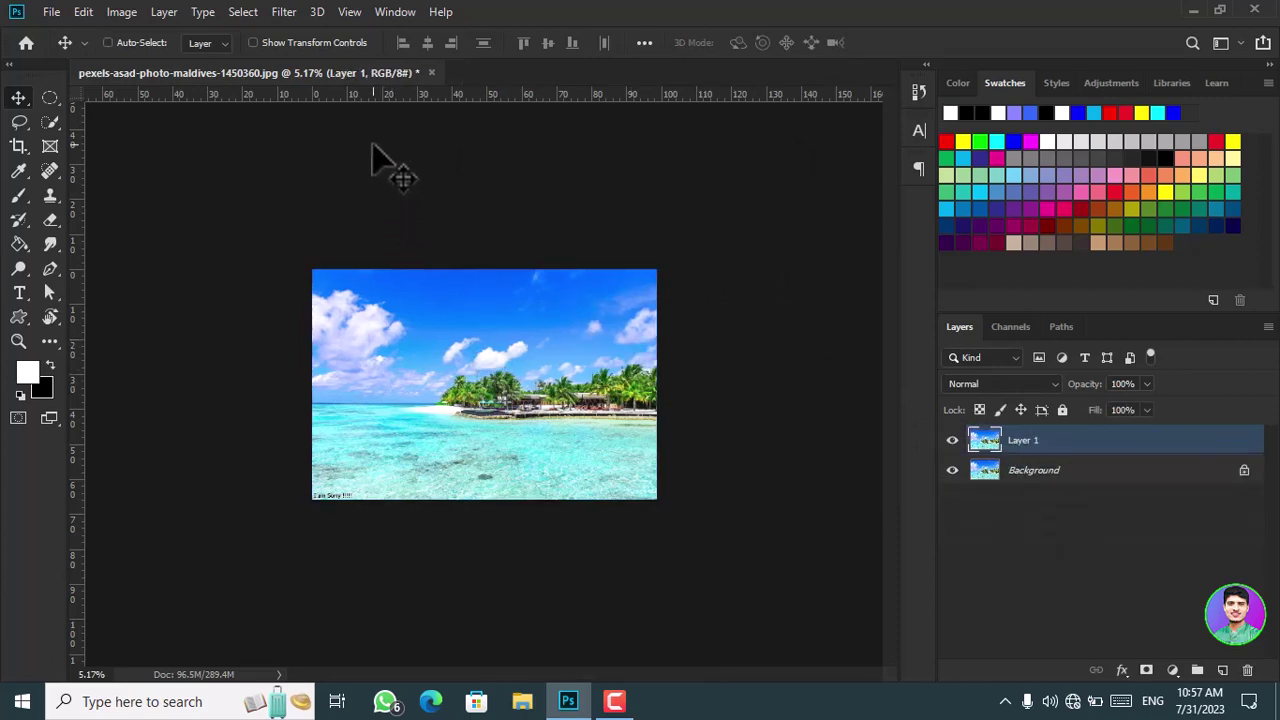
Create a frame from Layer 1 named Frame 1, 7108 × 4744 px.
left_click(121, 12)
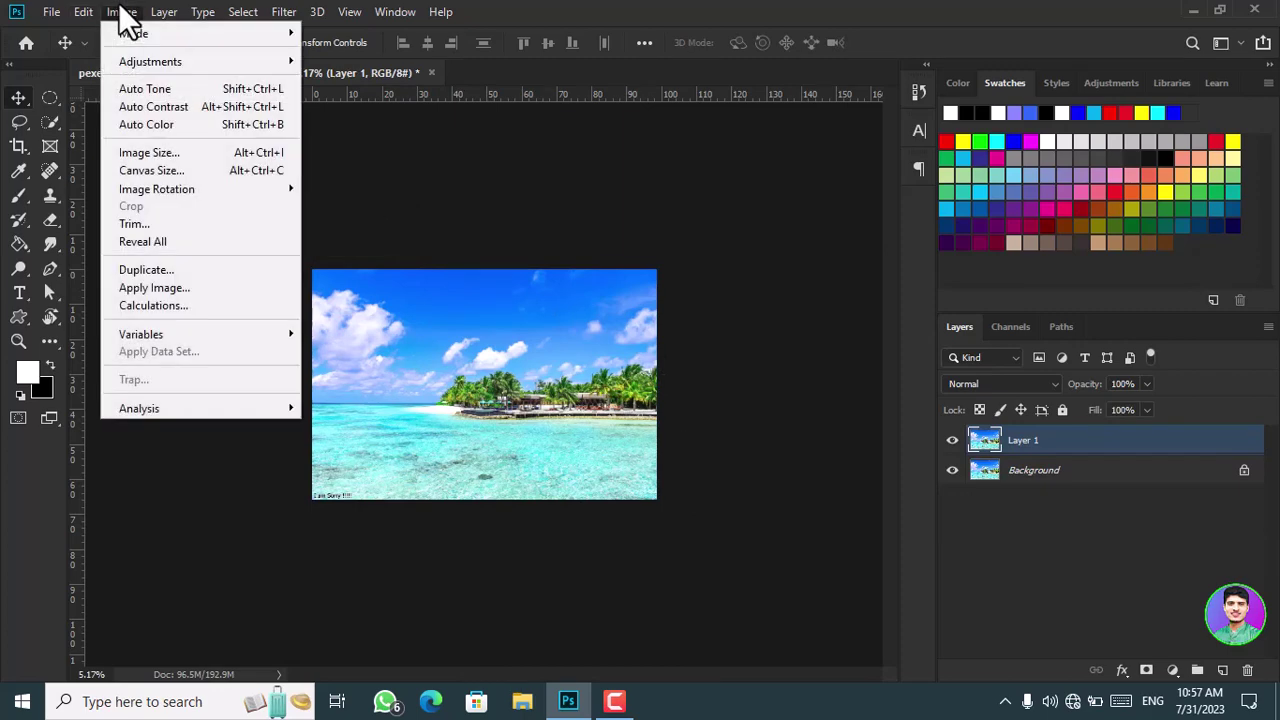
left_click(121, 12)
left_click(160, 12)
mouse_move(286, 30)
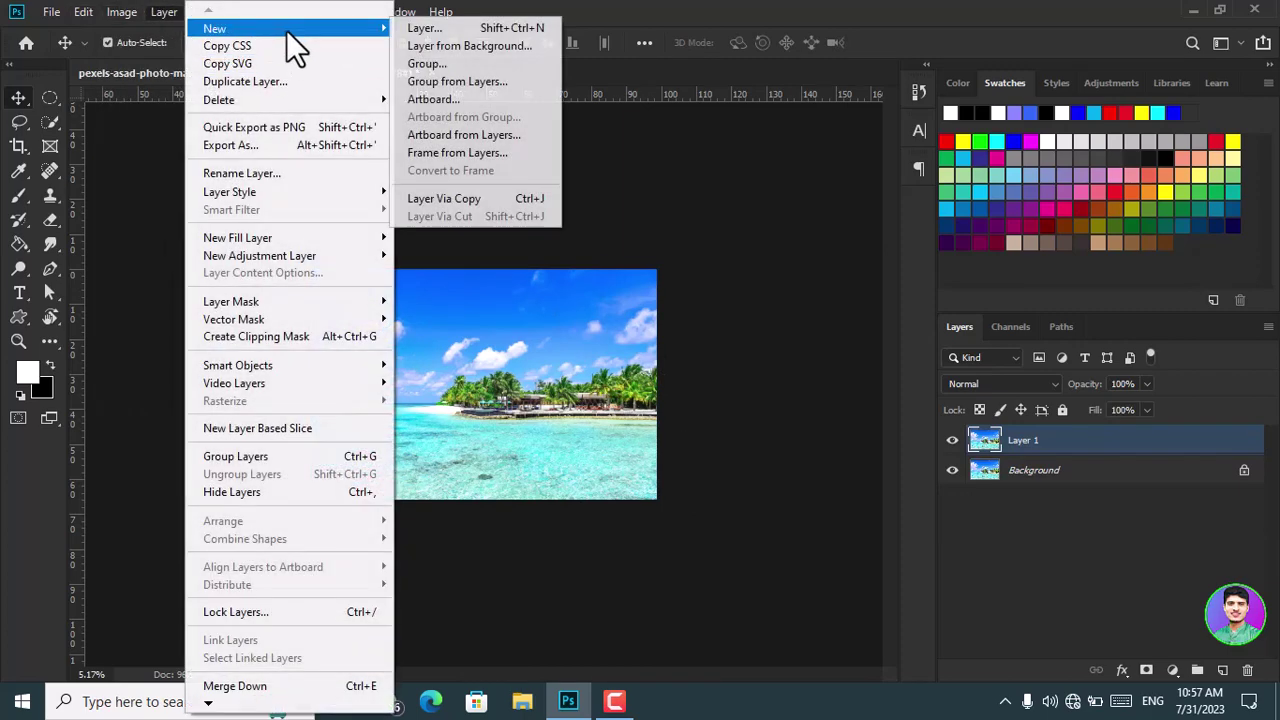
left_click(494, 153)
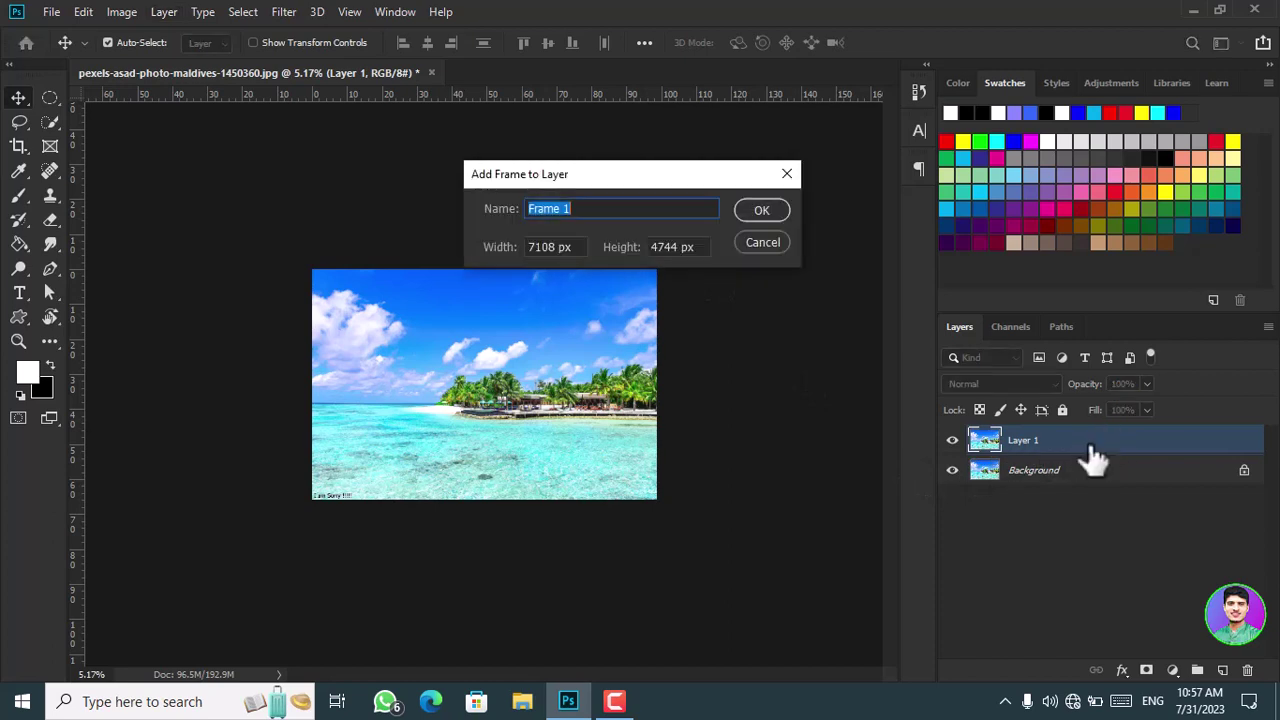
left_click(750, 210)
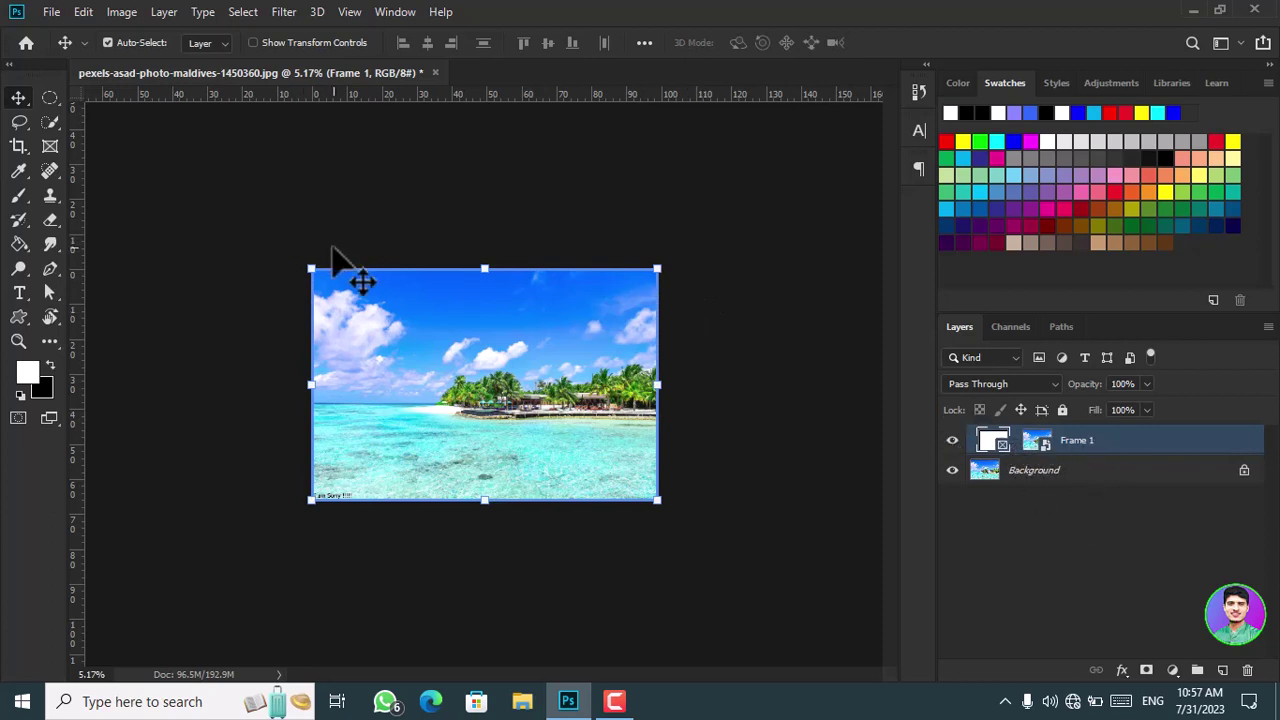
Try shrinking Frame 1 to the image's lower-right quarter and shifting the picture inside it, and undo these frame changes.
left_click_drag(314, 275, 720, 396)
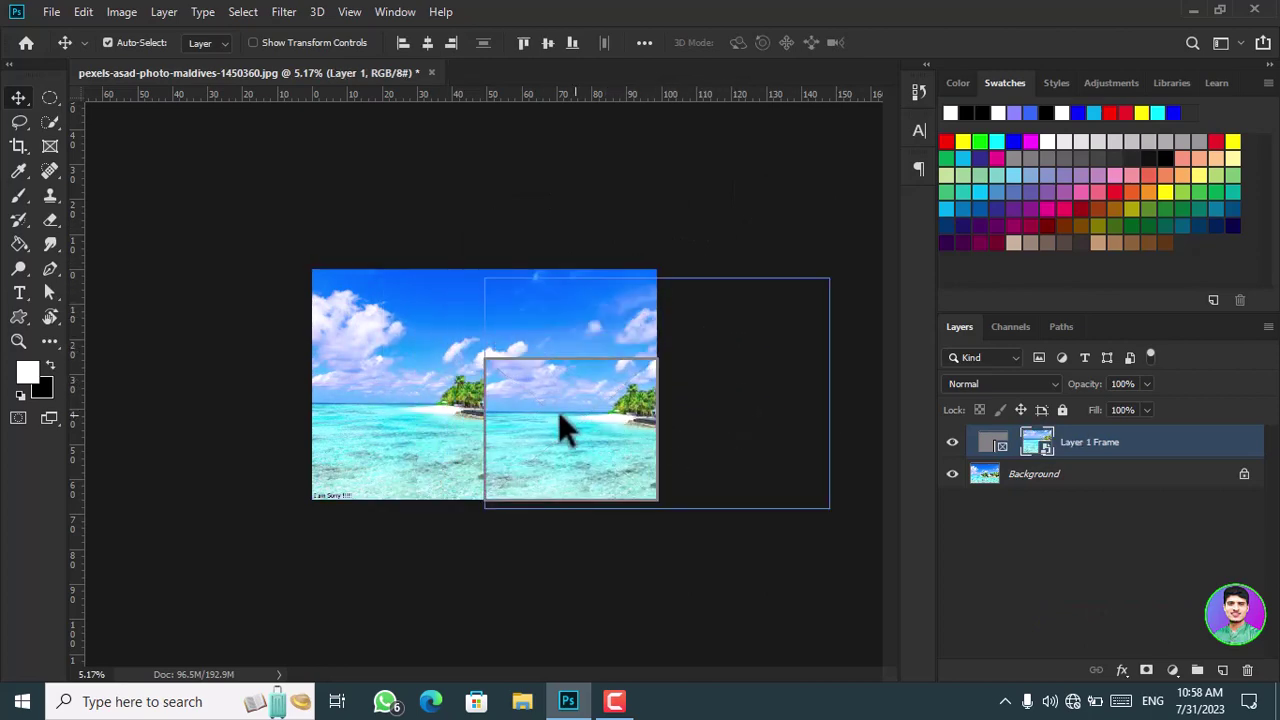
left_click_drag(428, 443, 343, 423)
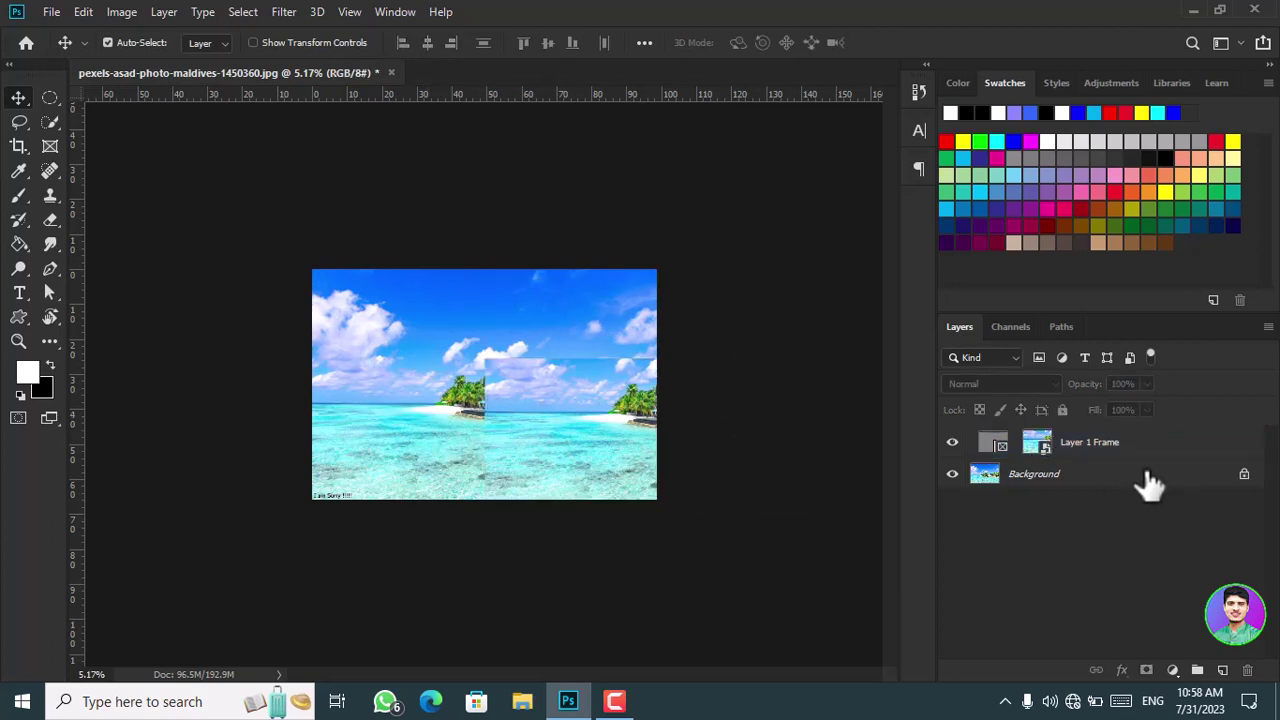
key("ctrl+z")
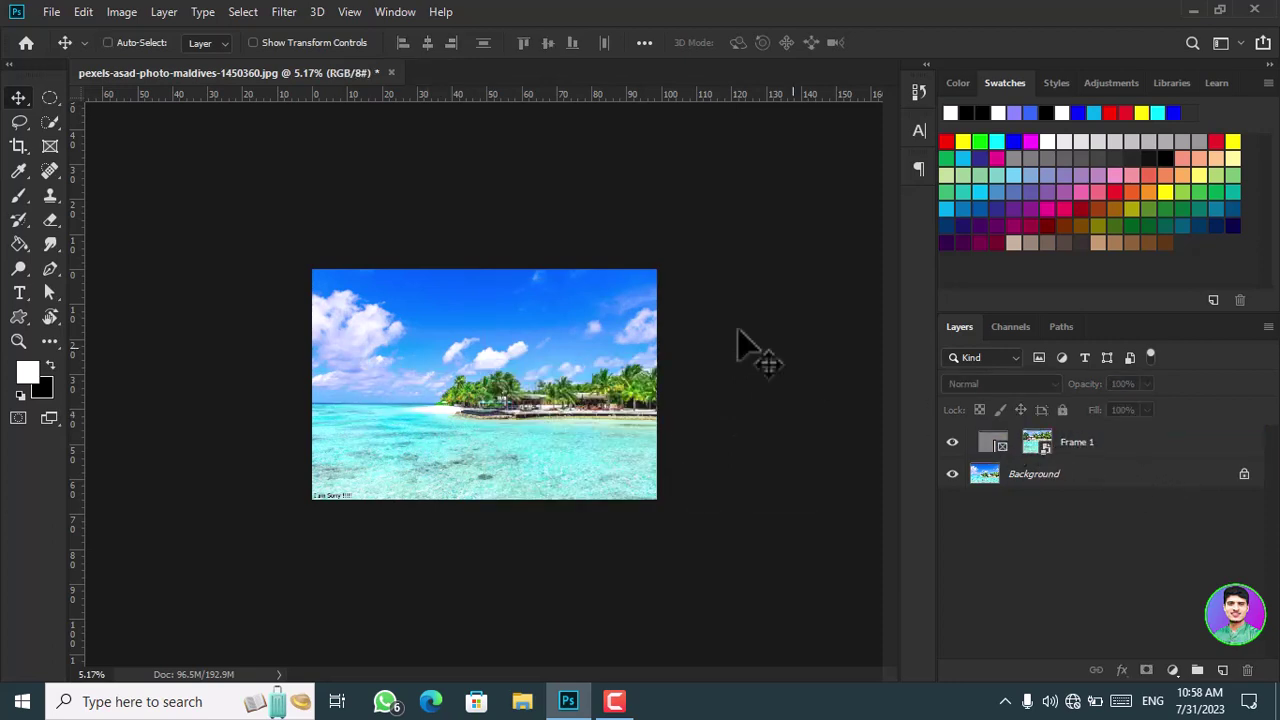
Convert the Background into the regular layer Layer 0 and duplicate it with Layer Via Copy.
left_click(120, 10)
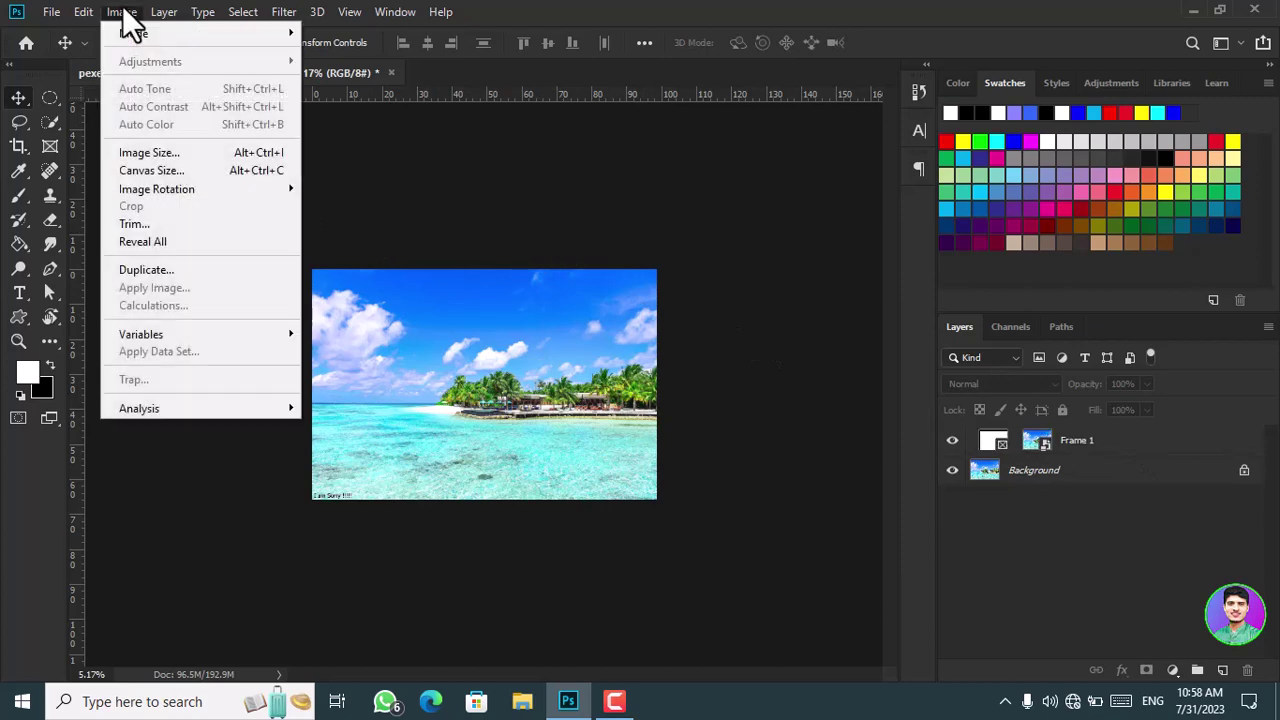
left_click(160, 11)
left_click(162, 12)
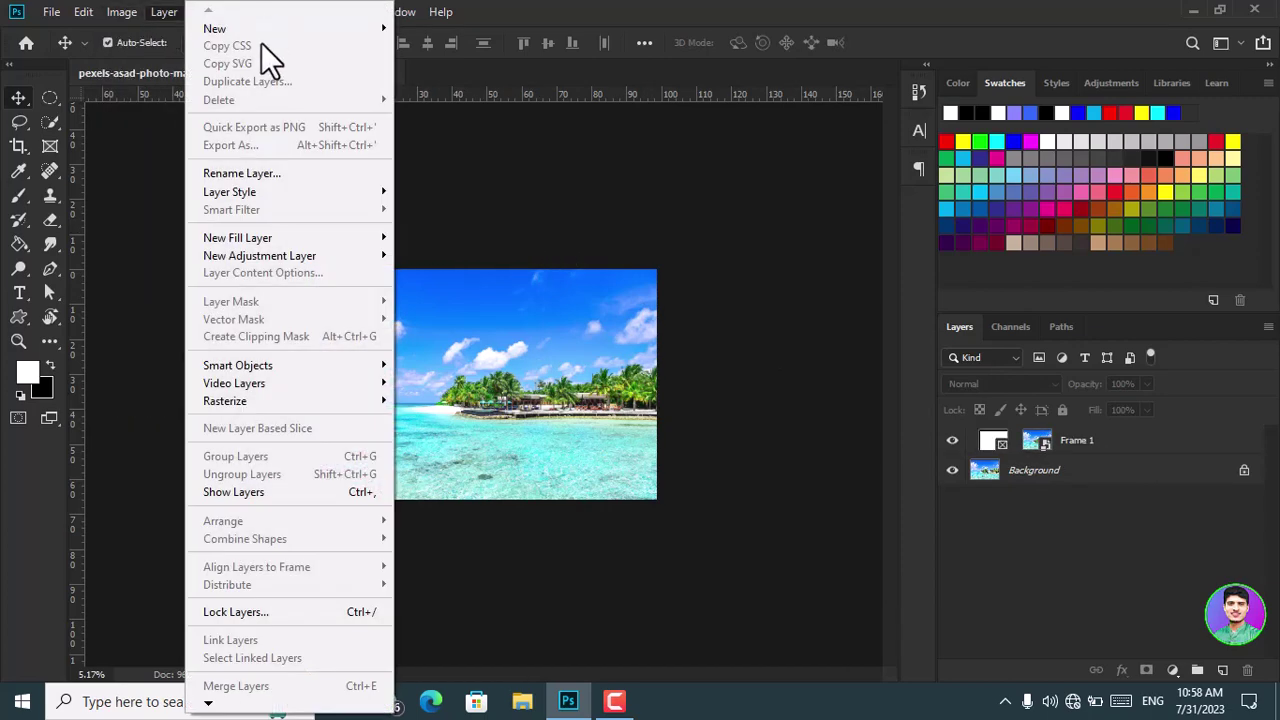
mouse_move(320, 30)
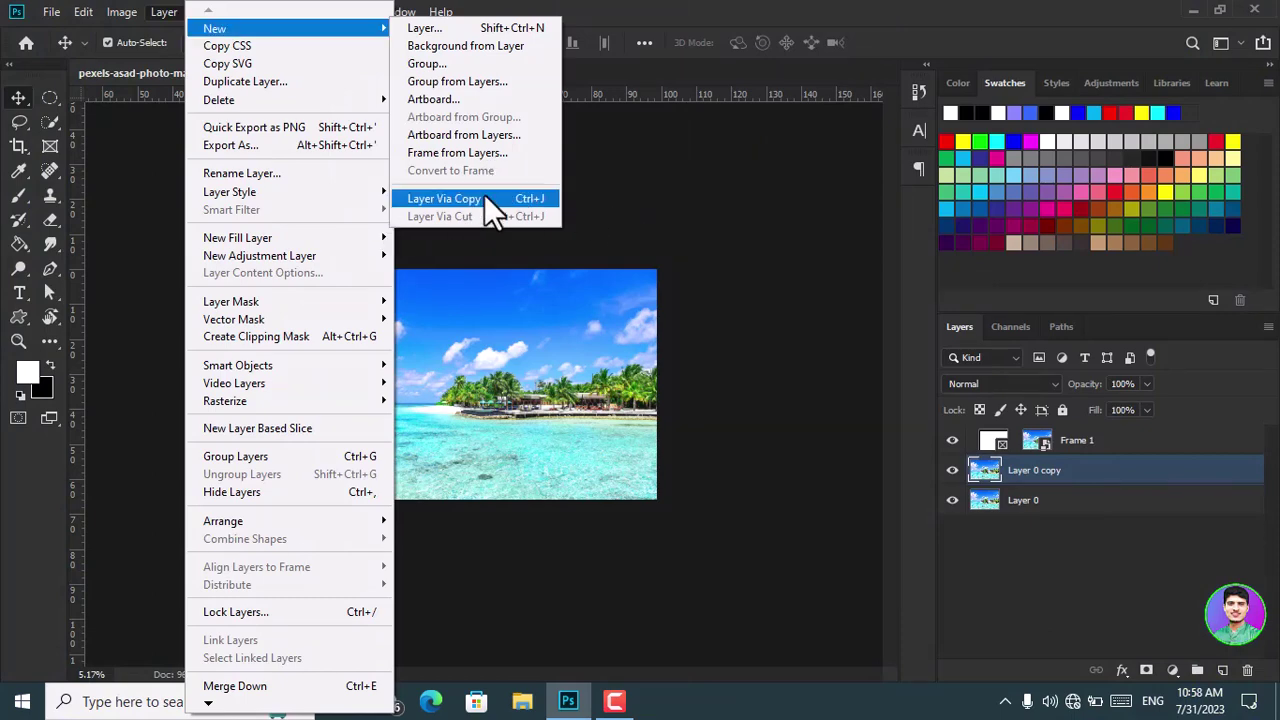
left_click(670, 233)
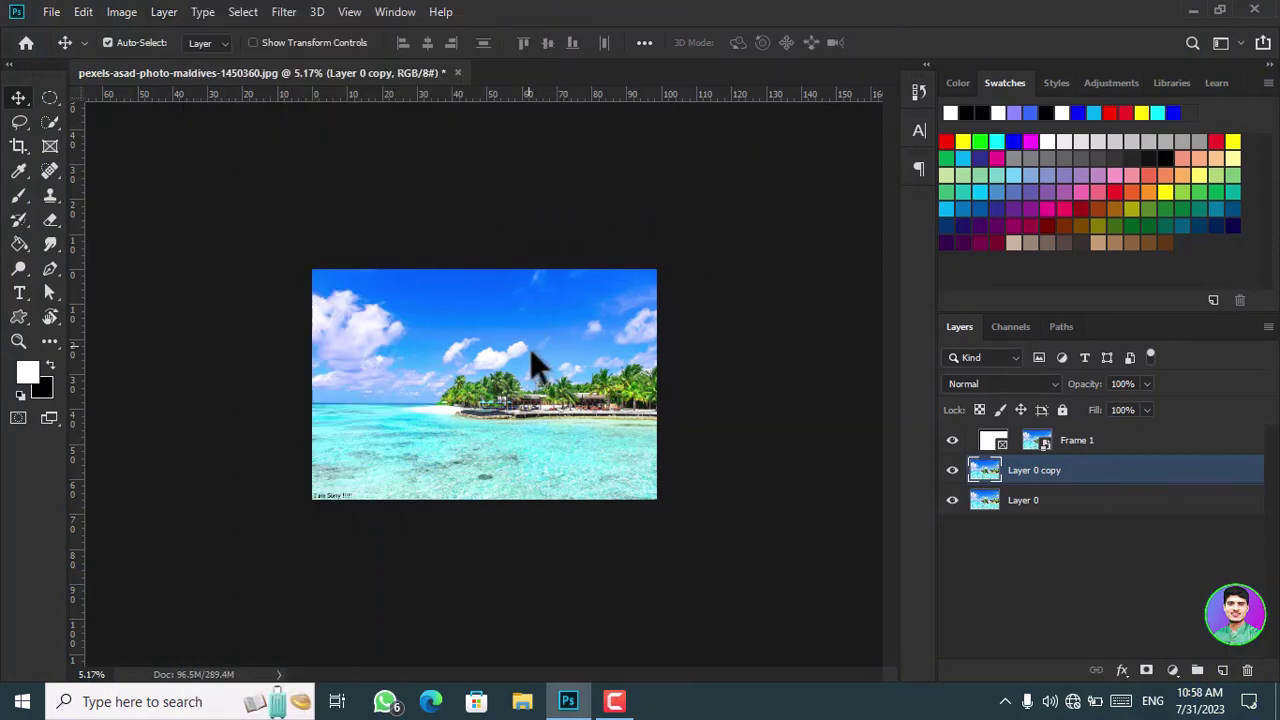
Duplicate the copy of Layer 0 once more with Layer Via Copy.
scroll(532, 350, "up", 2)
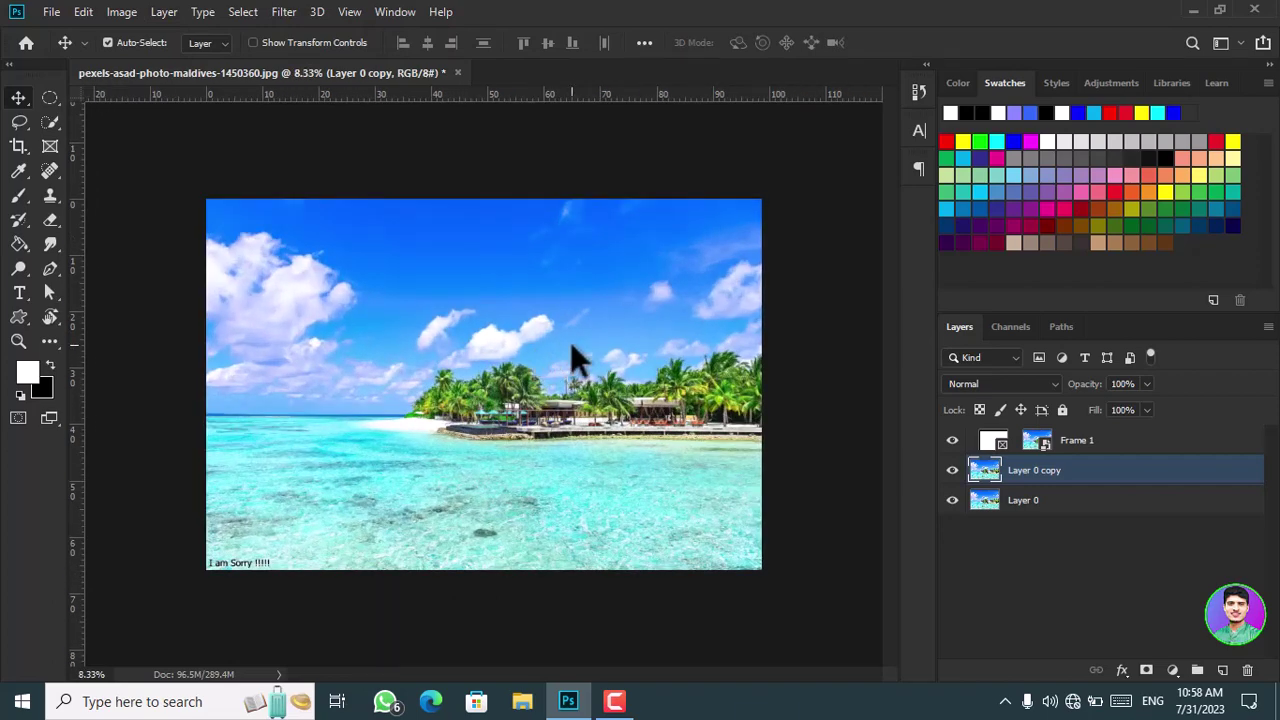
key("ctrl")
key("ctrl+j")
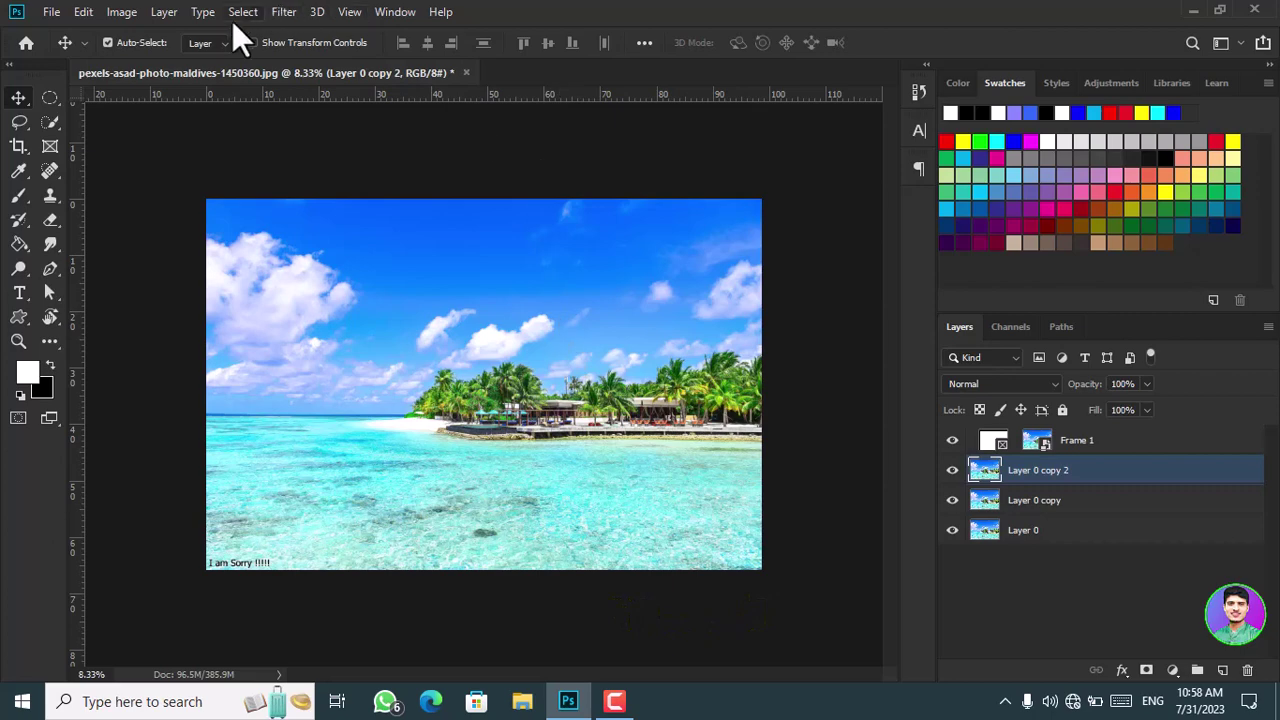
Select both copies of Layer 0 together and try to apply Layer Via Cut to them.
left_click(165, 11)
mouse_move(210, 28)
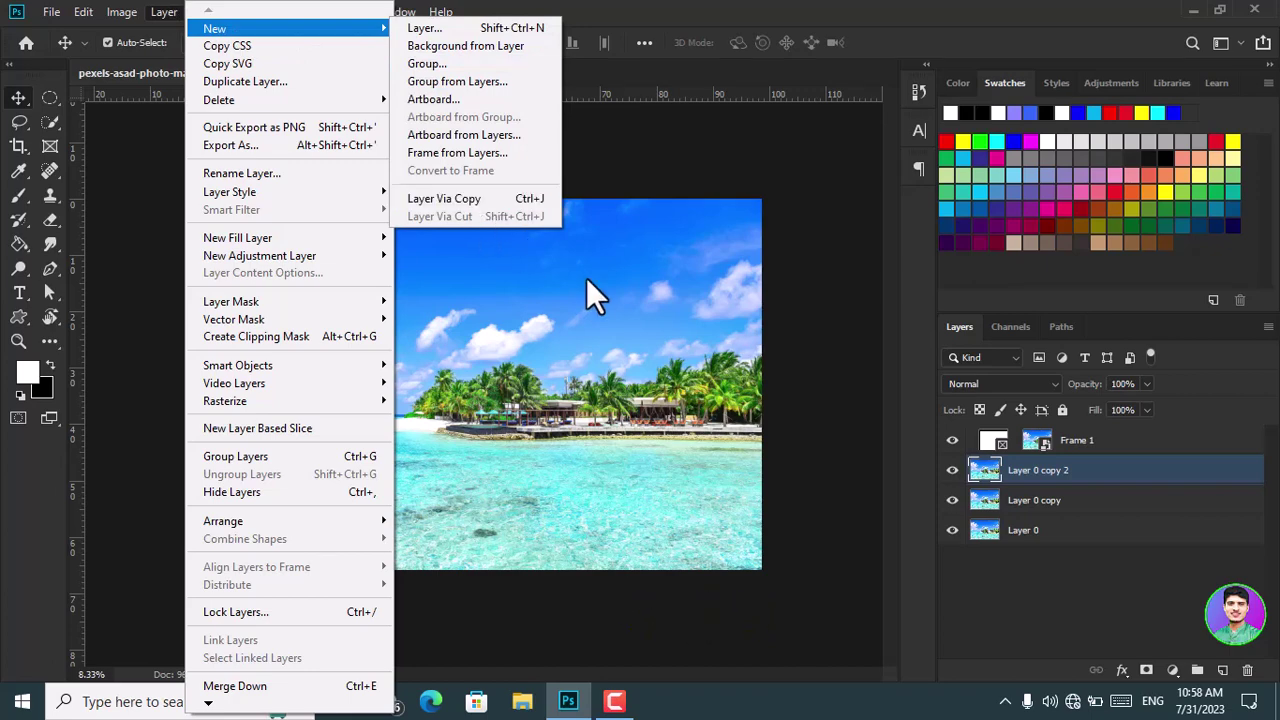
left_click(809, 288)
left_click(1040, 510, "ctrl")
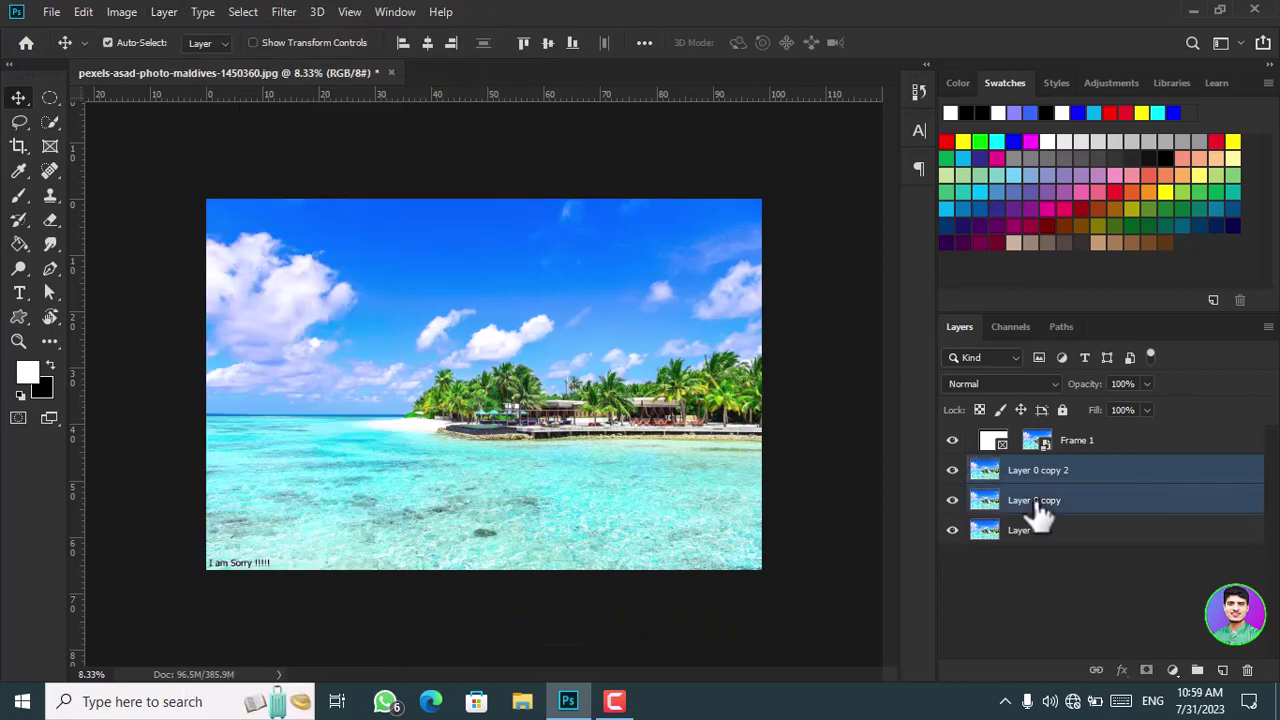
left_click(164, 14)
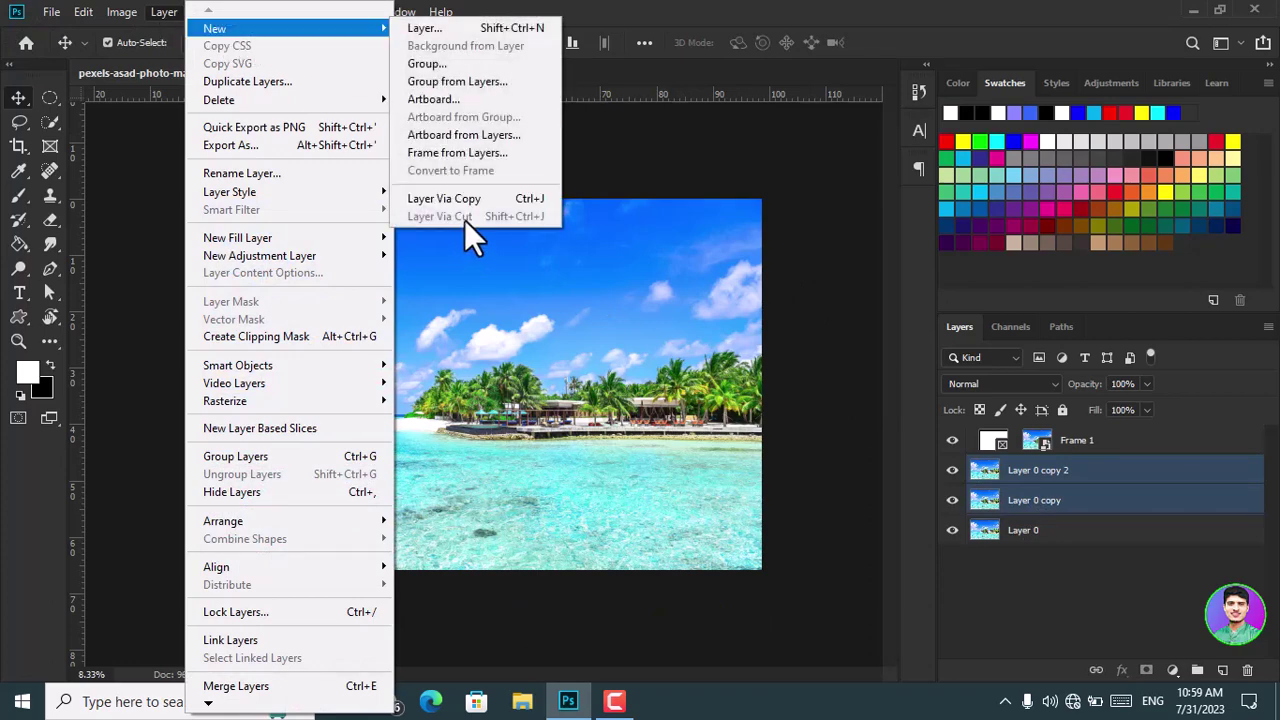
left_click(658, 248)
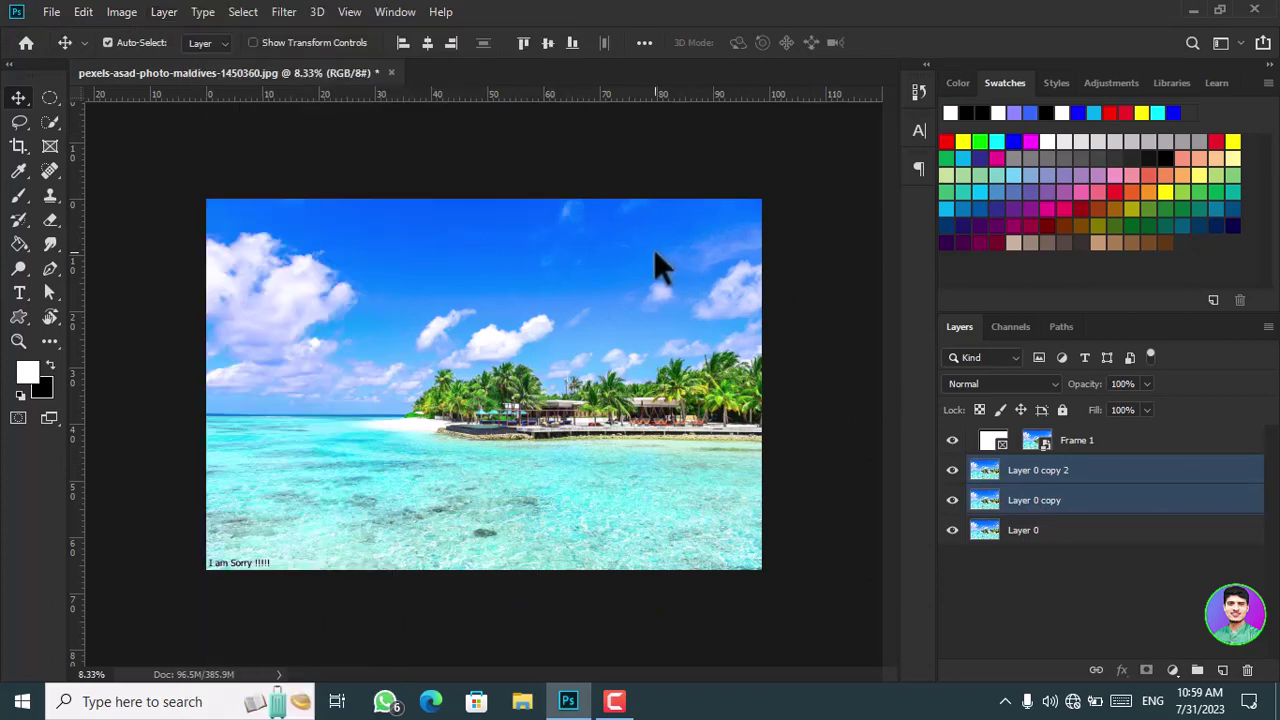
key("ctrl+shift+j")
scroll(325, 440, "up", 2)
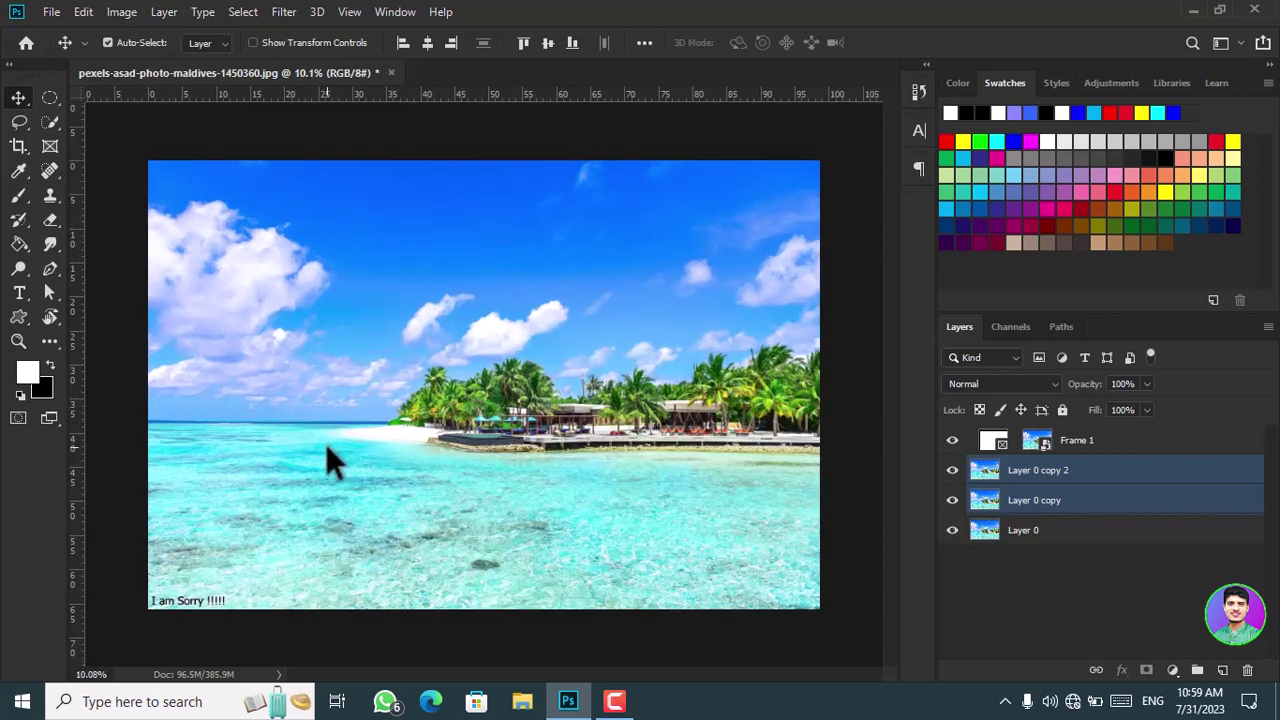